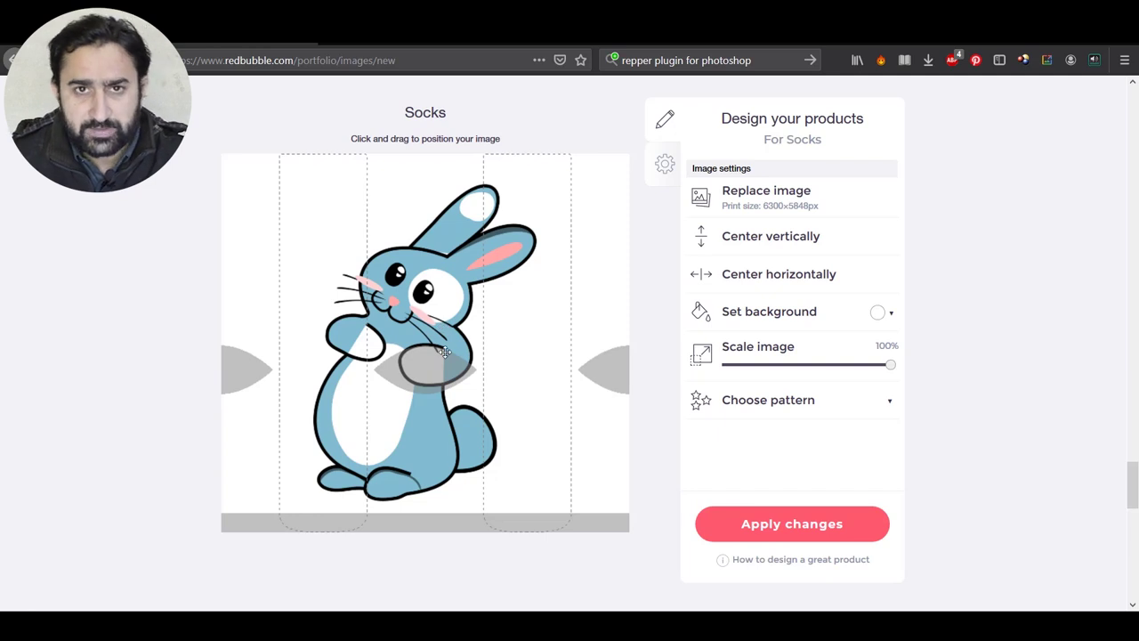
Browse the shop's Socks listings to examine how other sellers' designs cover the socks
{"action": "left_click_drag", "start_coordinate": [426, 384], "coordinate": [445, 363]}
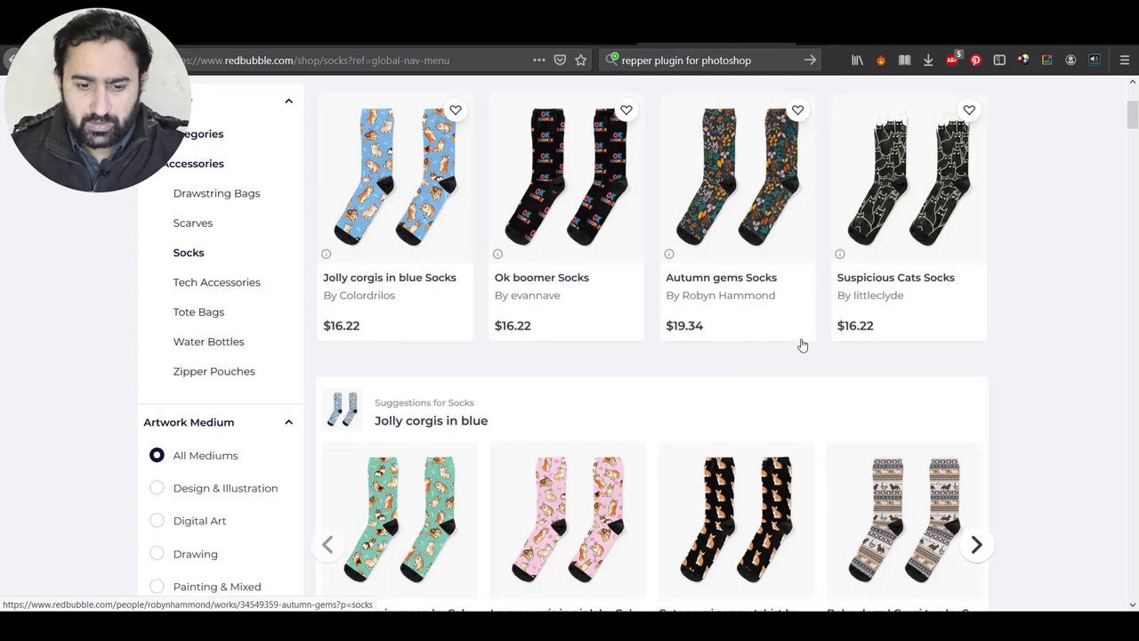
{"action": "scroll", "coordinate": [799, 342], "scroll_direction": "down", "scroll_amount": 5}
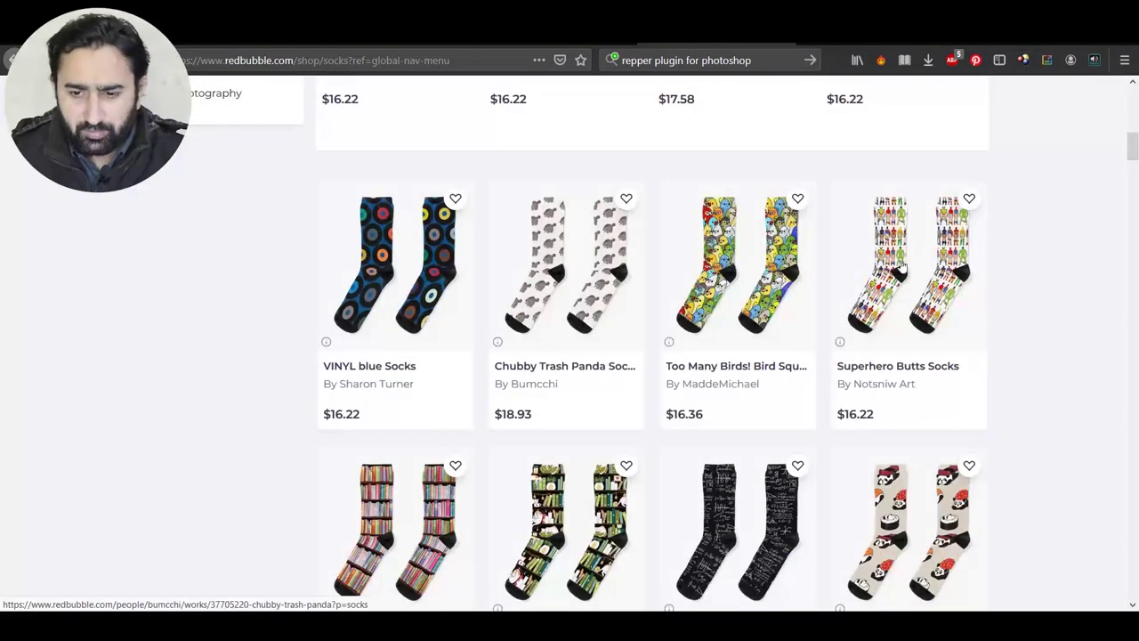
{"action": "scroll", "coordinate": [619, 393], "scroll_direction": "down", "scroll_amount": 2}
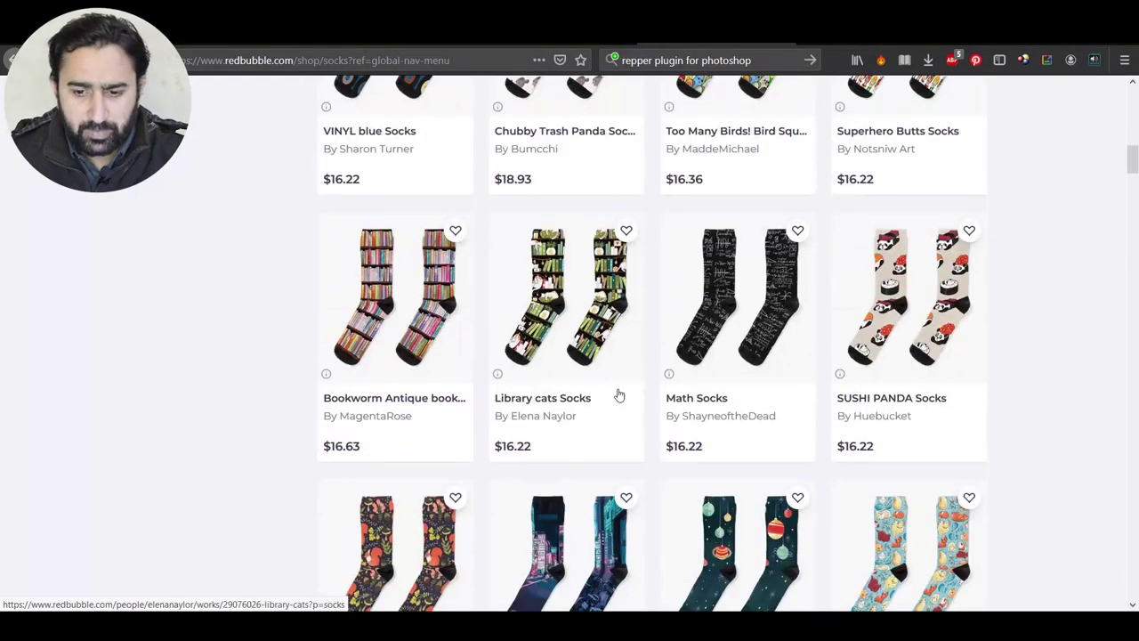
{"action": "scroll", "coordinate": [619, 394], "scroll_direction": "down", "scroll_amount": 2}
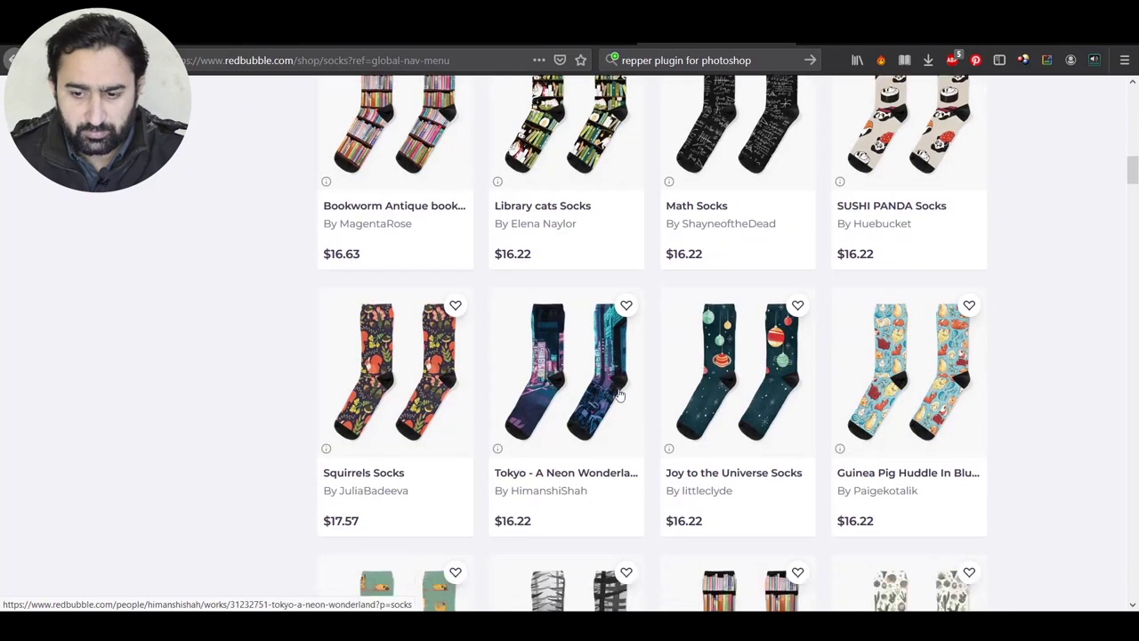
{"action": "scroll", "coordinate": [619, 394], "scroll_direction": "down", "scroll_amount": 2}
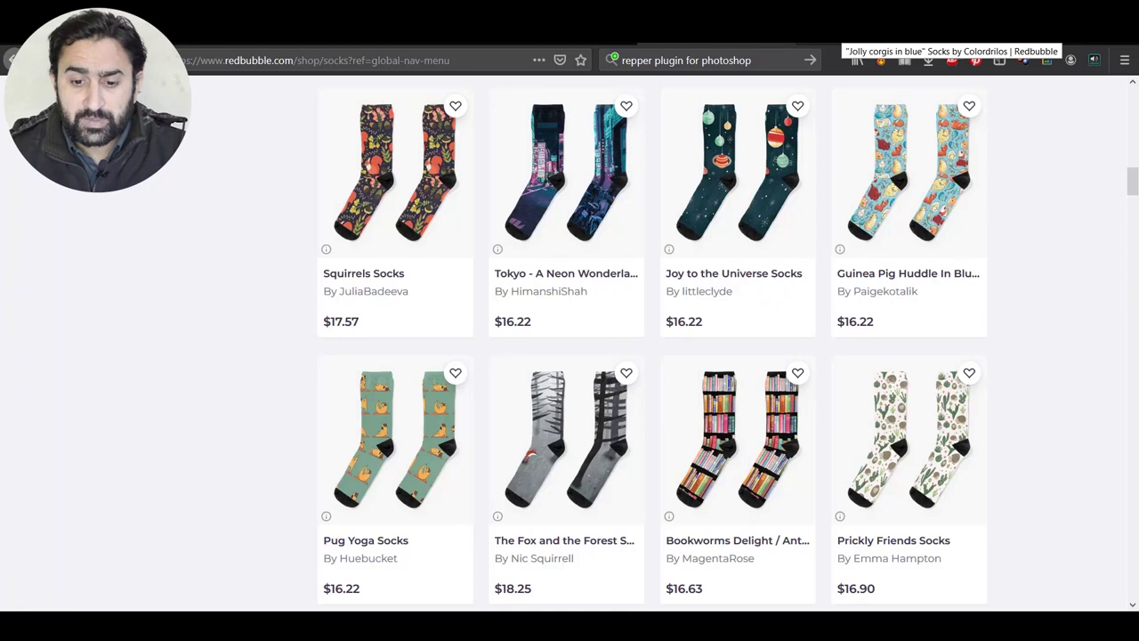
Open the "Jolly corgis in blue" socks product page and examine its photos and the other products carrying the design
{"action": "left_click", "coordinate": [845, 36]}
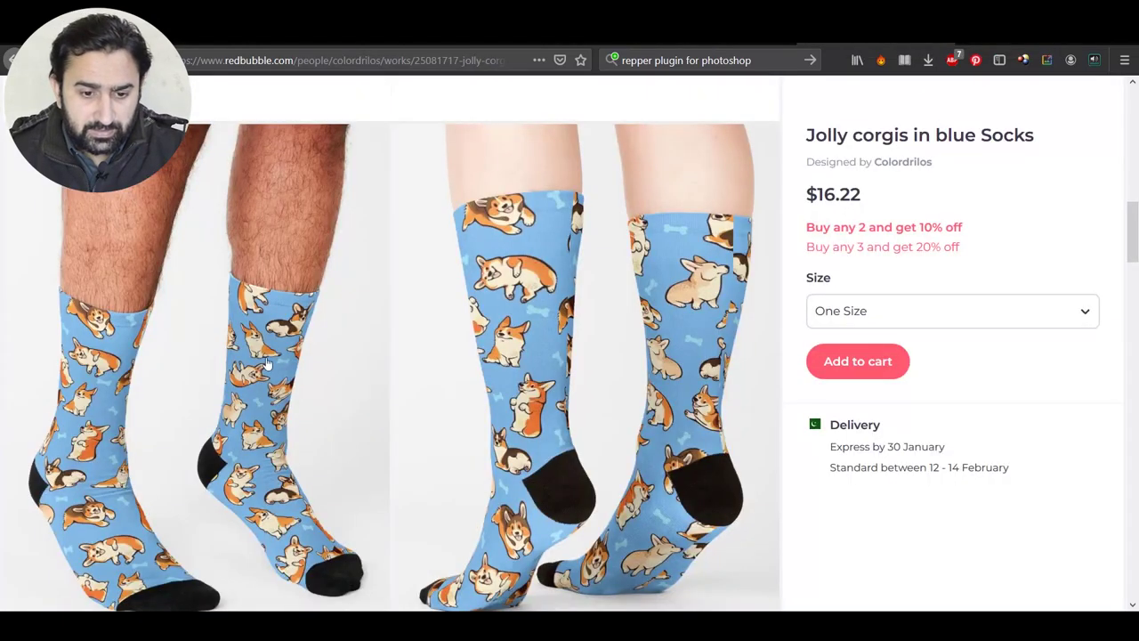
{"action": "scroll", "coordinate": [306, 372], "scroll_direction": "down", "scroll_amount": 5}
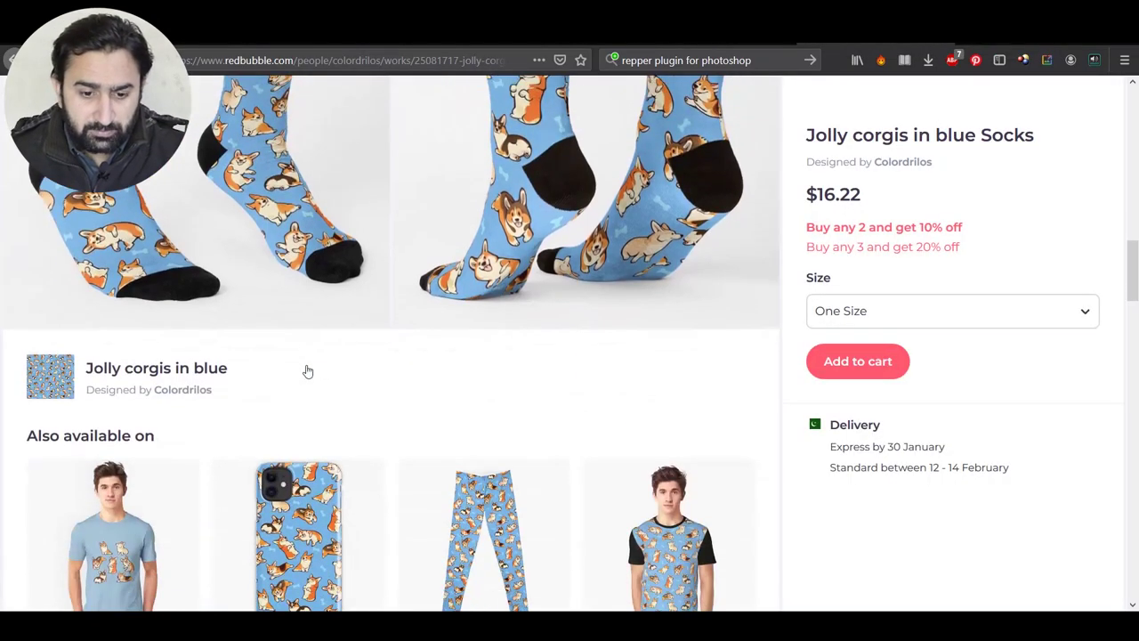
{"action": "scroll", "coordinate": [307, 372], "scroll_direction": "up", "scroll_amount": 4}
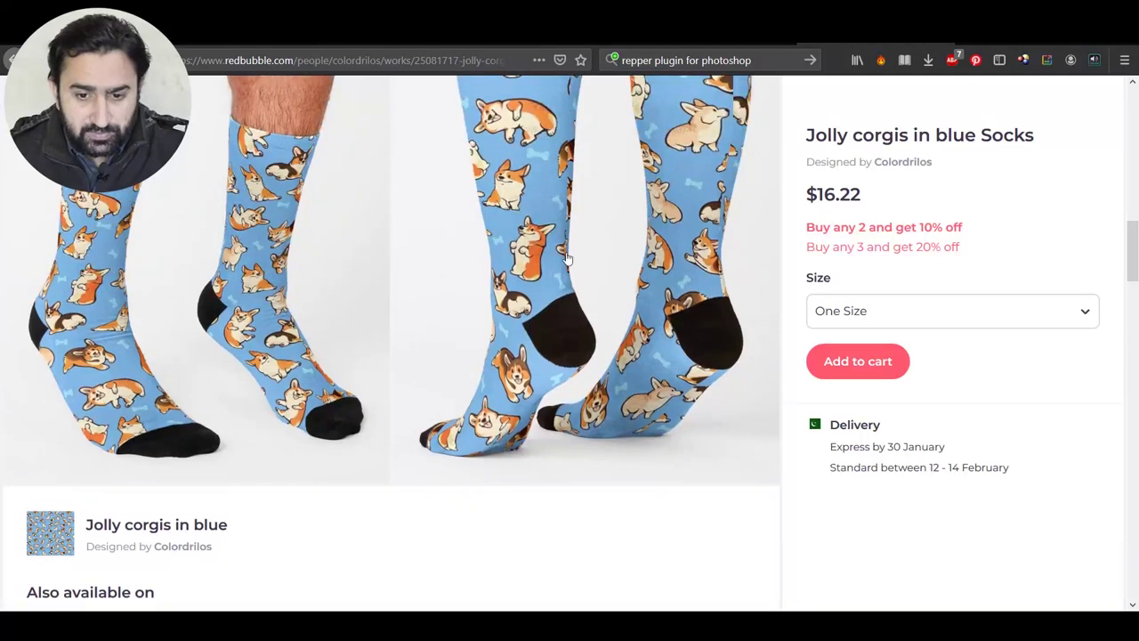
{"action": "scroll", "coordinate": [559, 283], "scroll_direction": "down", "scroll_amount": 4}
{"action": "scroll", "coordinate": [552, 285], "scroll_direction": "down", "scroll_amount": 2}
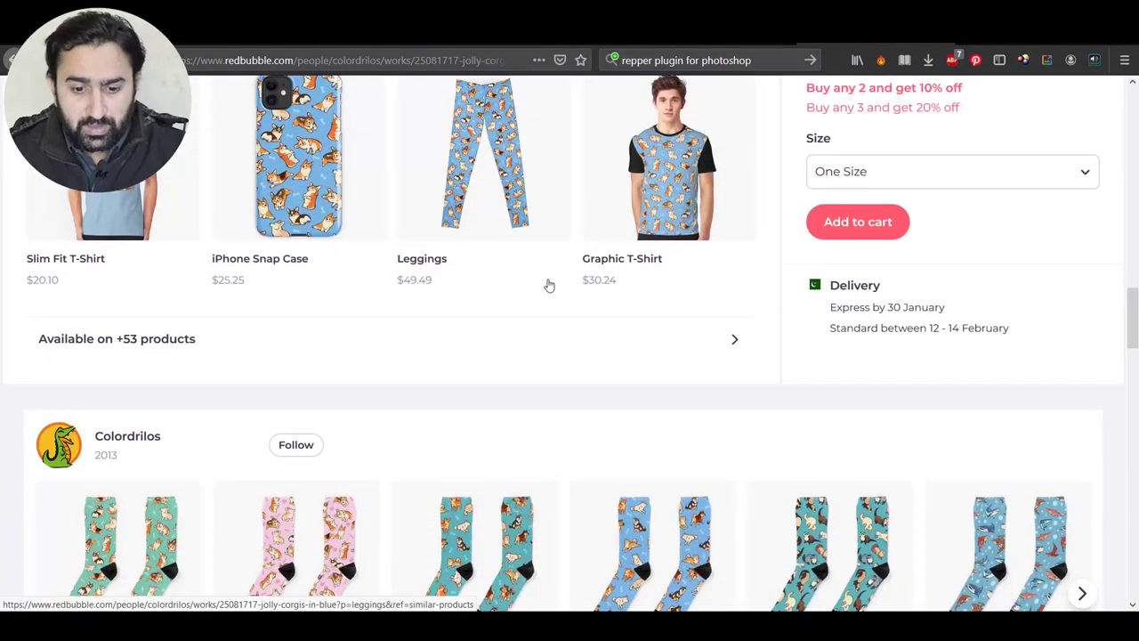
{"action": "scroll", "coordinate": [549, 285], "scroll_direction": "up", "scroll_amount": 5}
{"action": "scroll", "coordinate": [548, 285], "scroll_direction": "up", "scroll_amount": 2}
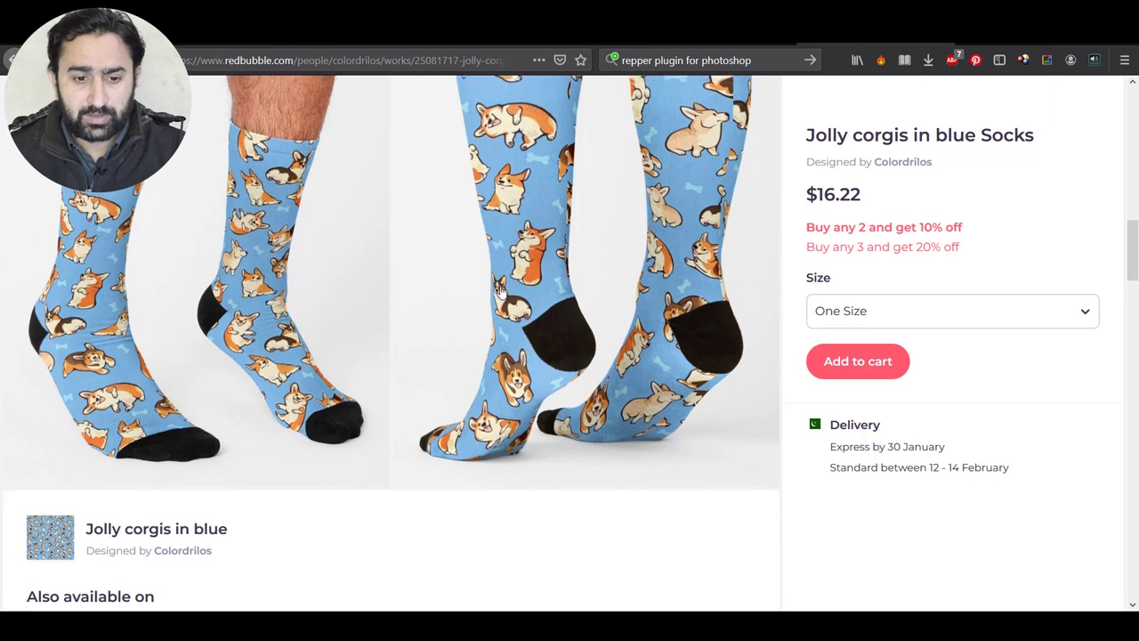
{"action": "scroll", "coordinate": [501, 289], "scroll_direction": "up", "scroll_amount": 2}
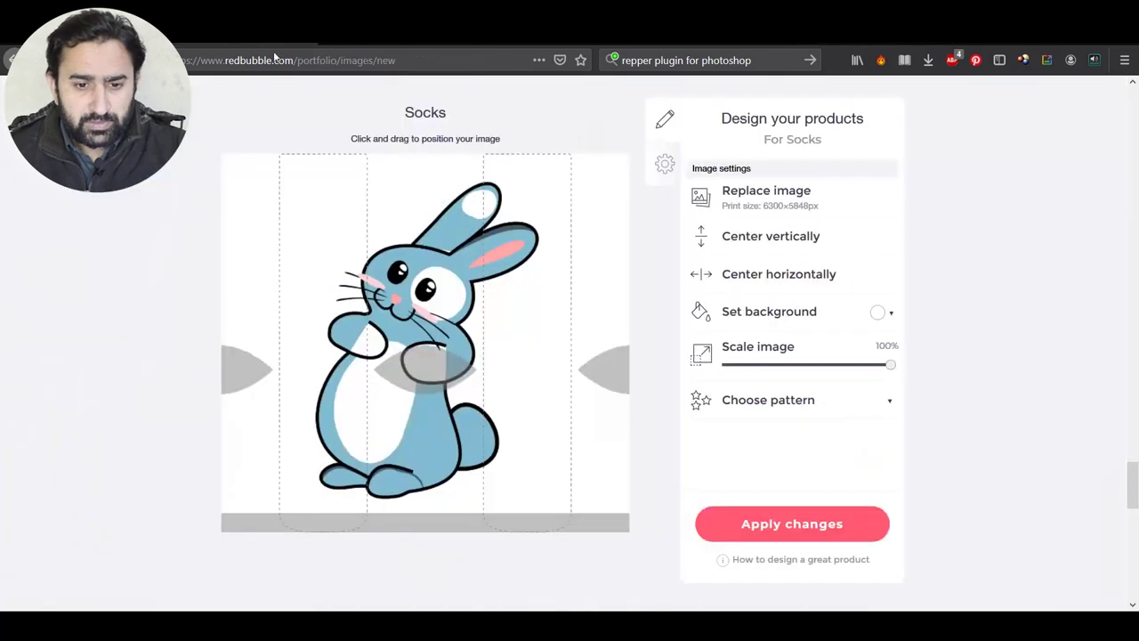
Tile the rabbit artwork on the socks with the Regular grid pattern, scale it to 36%, and shift the pattern
{"action": "left_click_drag", "start_coordinate": [413, 328], "coordinate": [357, 320]}
{"action": "mouse_move", "coordinate": [376, 404]}
{"action": "left_mouse_down"}
{"action": "mouse_move", "coordinate": [394, 386]}
{"action": "mouse_move", "coordinate": [394, 397]}
{"action": "left_mouse_up"}
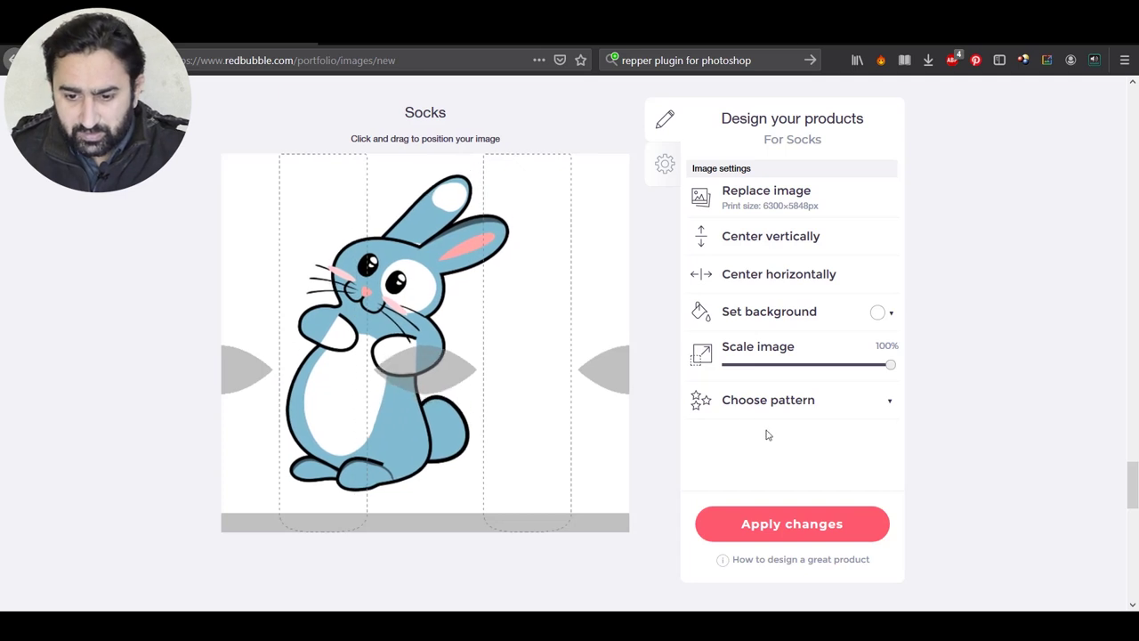
{"action": "left_click", "coordinate": [840, 402]}
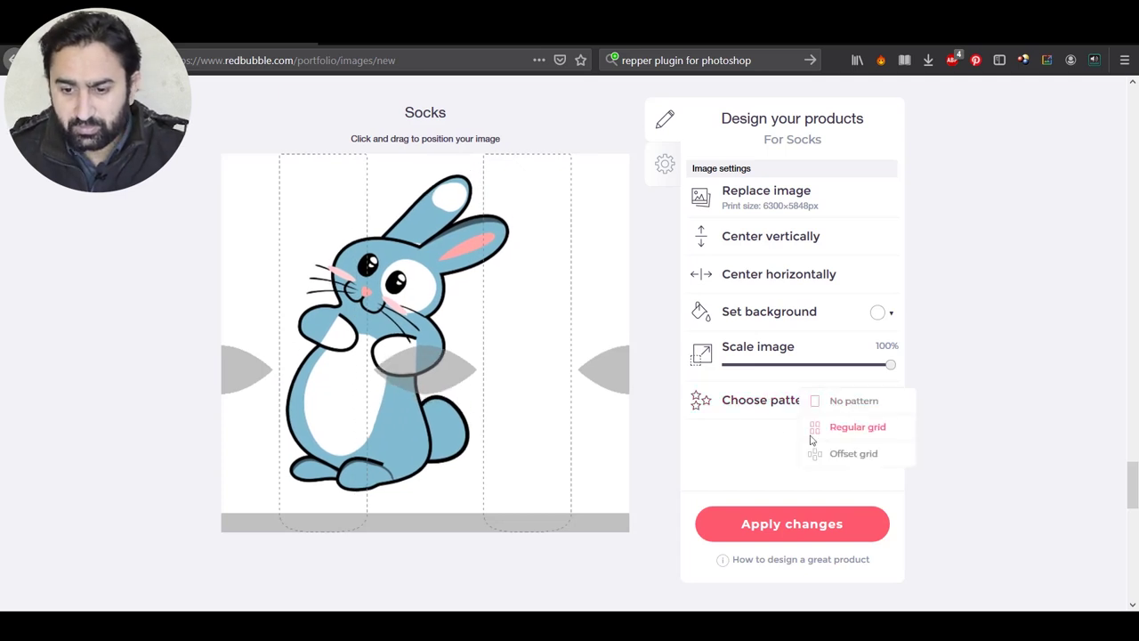
{"action": "left_click", "coordinate": [857, 436]}
{"action": "left_click", "coordinate": [785, 367]}
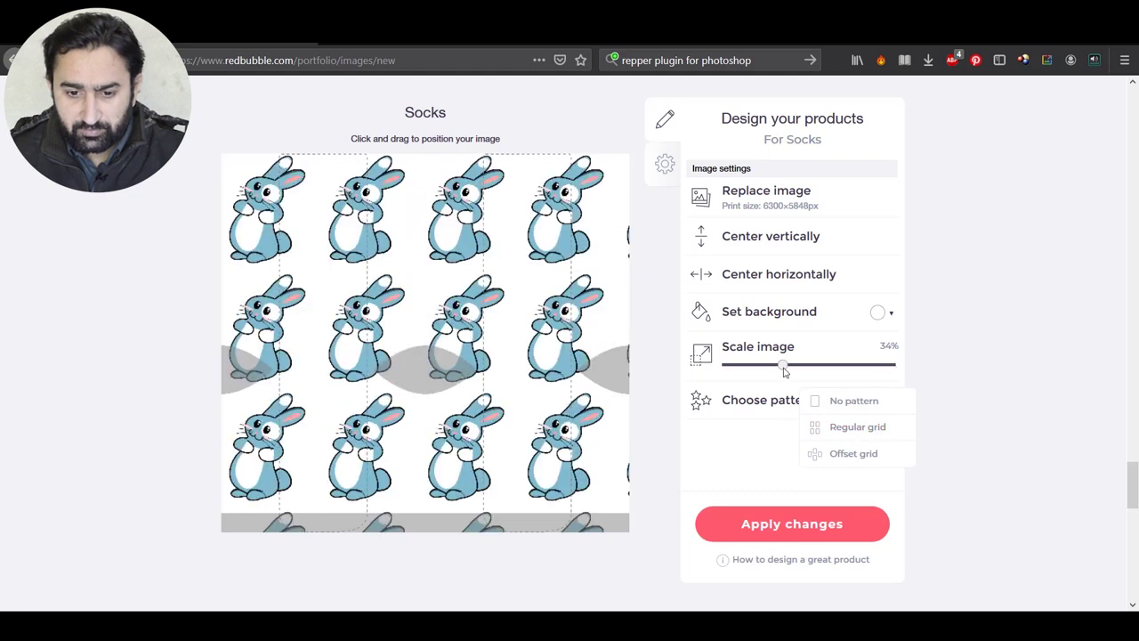
{"action": "left_click_drag", "start_coordinate": [784, 371], "coordinate": [788, 369]}
{"action": "left_click_drag", "start_coordinate": [518, 354], "coordinate": [501, 389]}
Enable the Socks product and align the rabbit columns within the dashed sock outlines
{"action": "scroll", "coordinate": [614, 387], "scroll_direction": "up", "scroll_amount": 5}
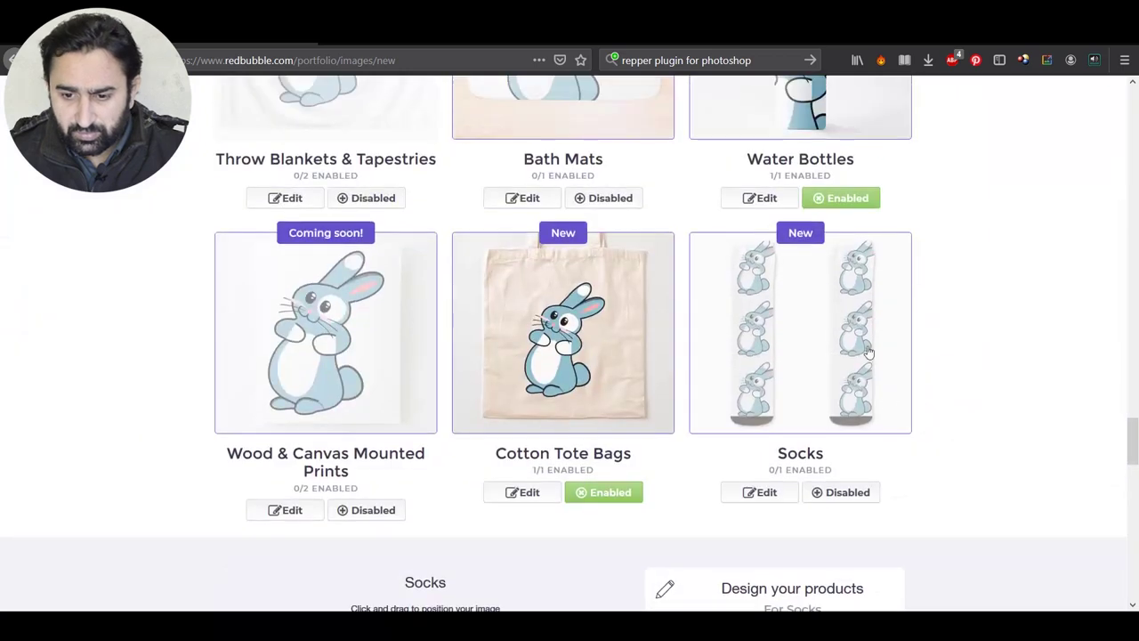
{"action": "left_click", "coordinate": [844, 492]}
{"action": "scroll", "coordinate": [804, 350], "scroll_direction": "down", "scroll_amount": 3}
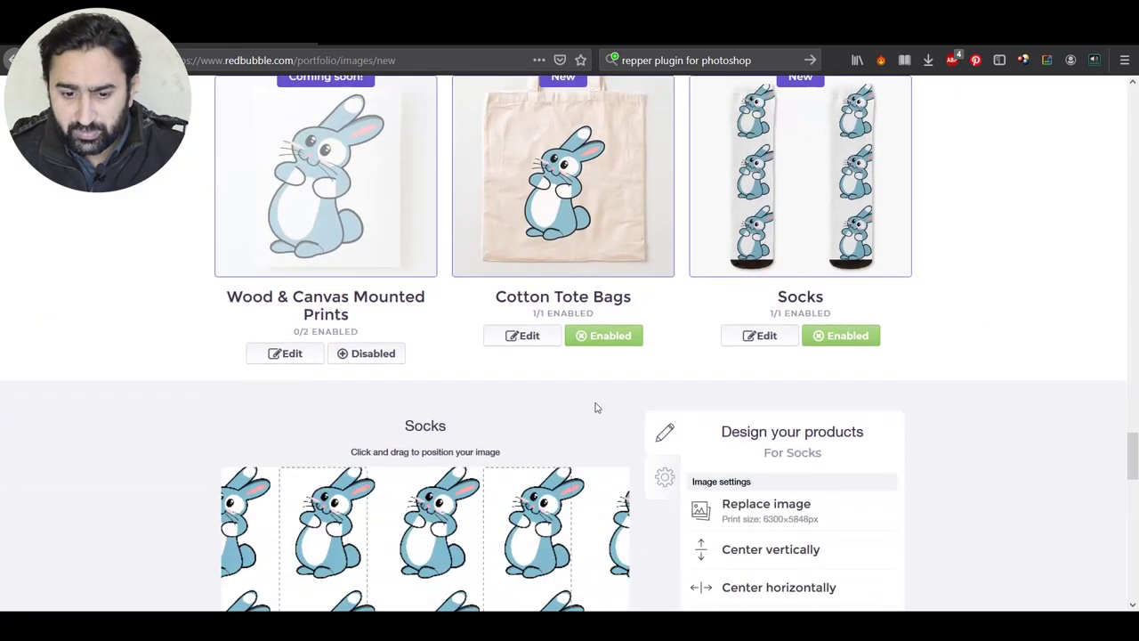
{"action": "left_click_drag", "start_coordinate": [467, 547], "coordinate": [454, 559]}
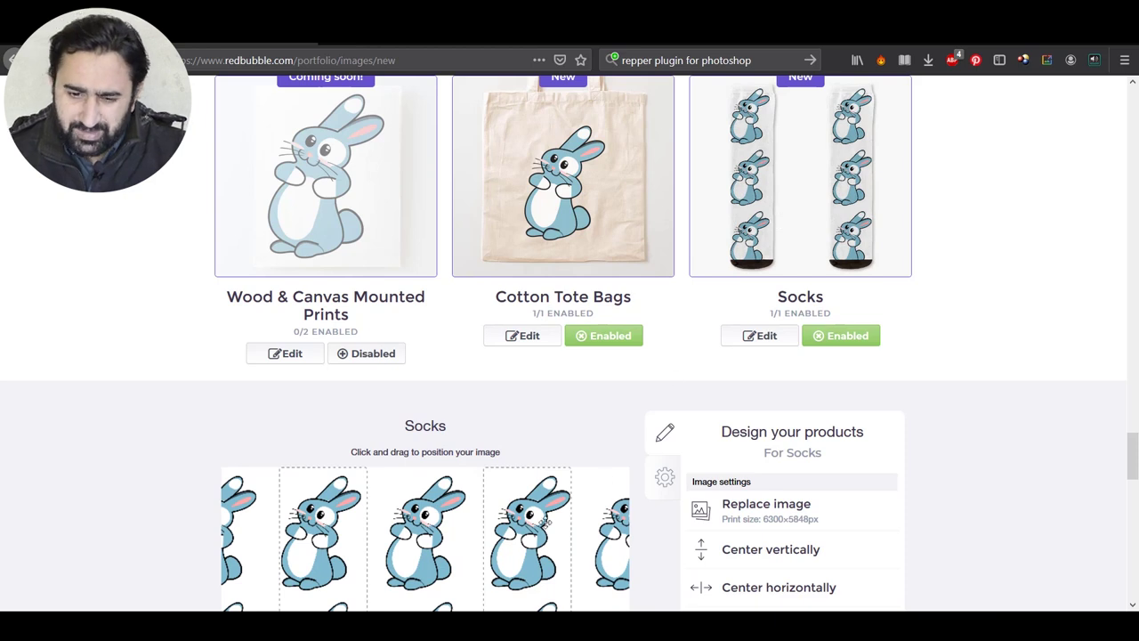
{"action": "left_click_drag", "start_coordinate": [517, 538], "coordinate": [520, 539]}
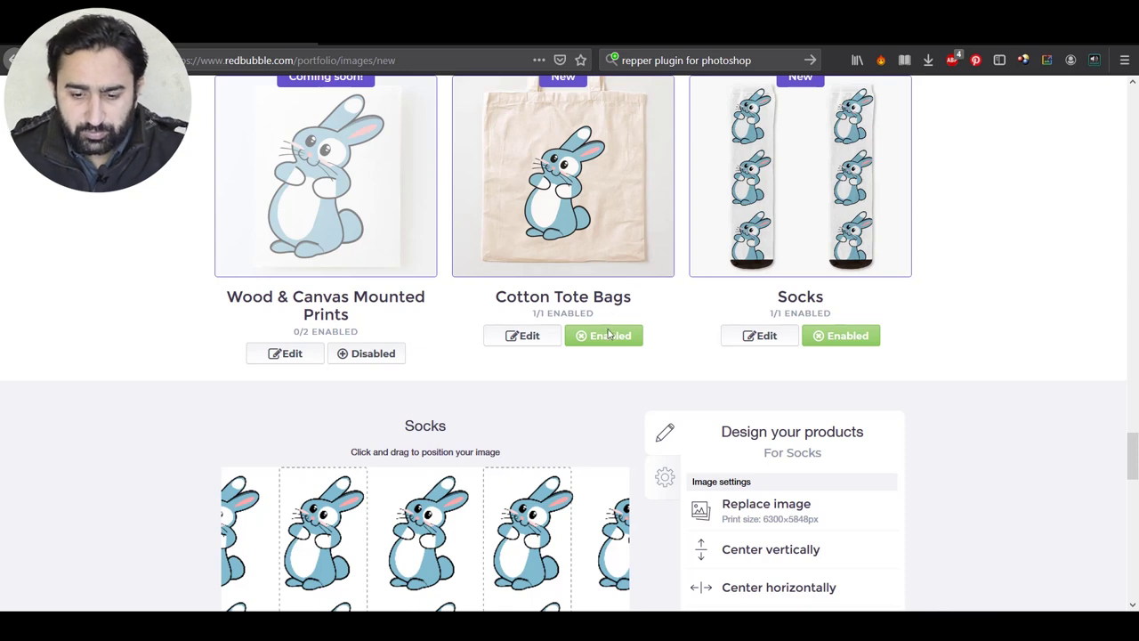
Switch the socks artwork to the Offset grid pattern and check the result in the Socks product preview
{"action": "scroll", "coordinate": [610, 322], "scroll_direction": "down", "scroll_amount": 5}
{"action": "left_click", "coordinate": [770, 402]}
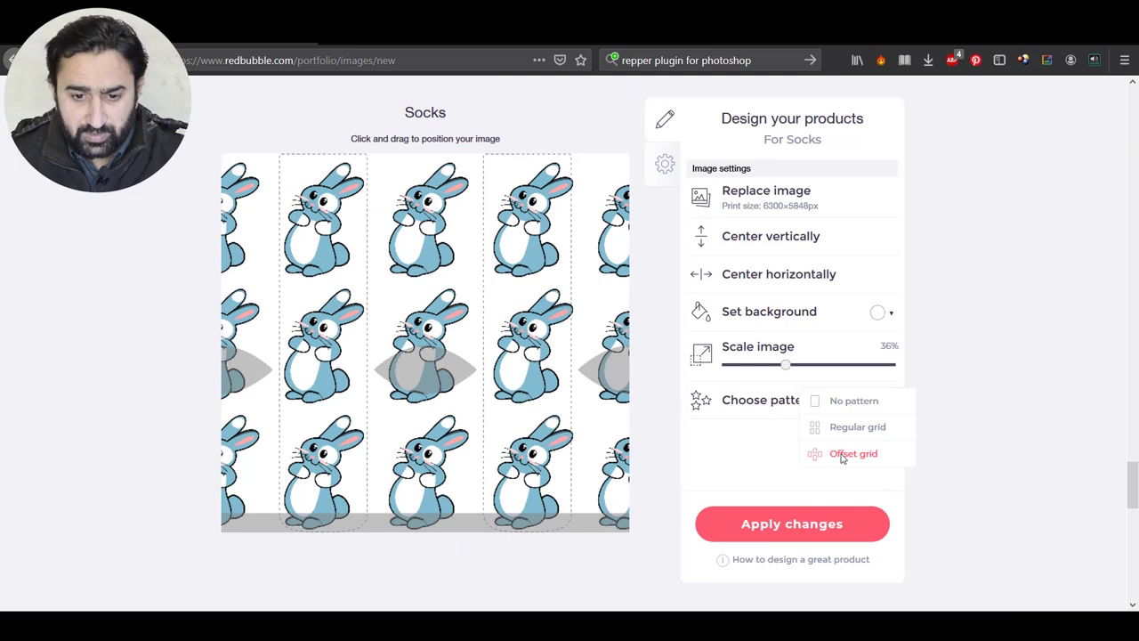
{"action": "left_click", "coordinate": [841, 455]}
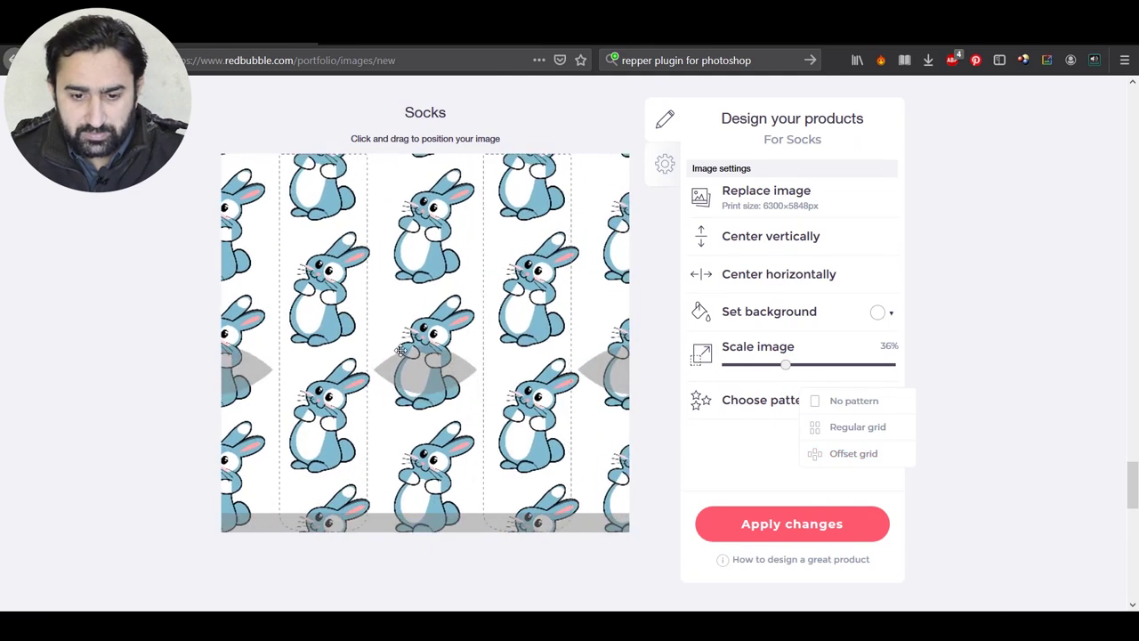
{"action": "scroll", "coordinate": [463, 353], "scroll_direction": "up", "scroll_amount": 5}
{"action": "scroll", "coordinate": [774, 356], "scroll_direction": "down", "scroll_amount": 5}
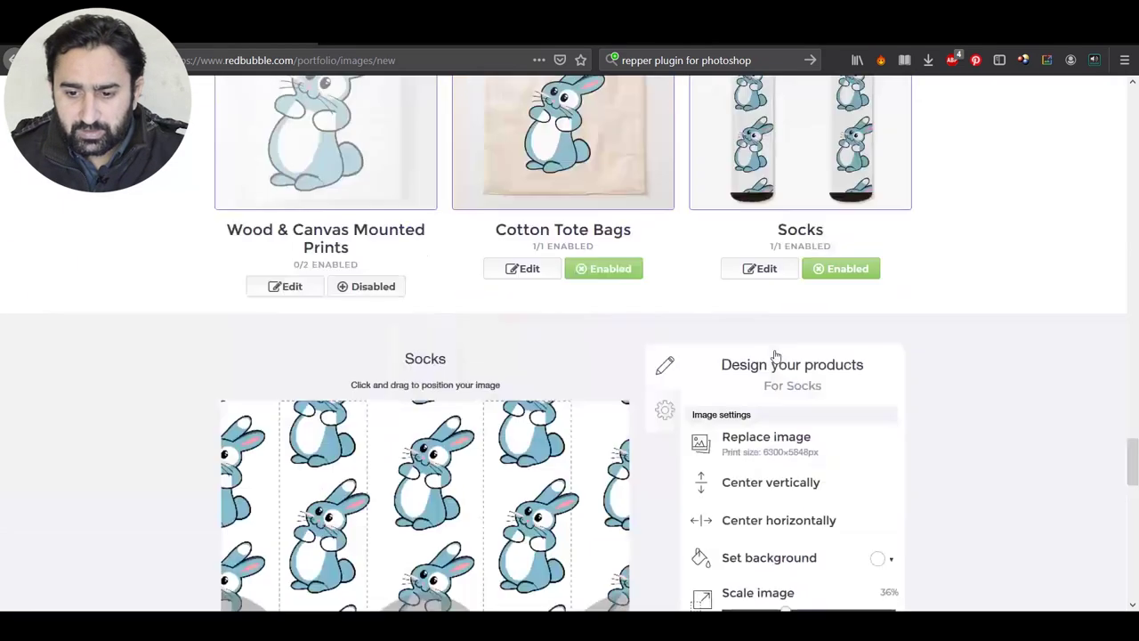
{"action": "scroll", "coordinate": [774, 356], "scroll_direction": "up", "scroll_amount": 3}
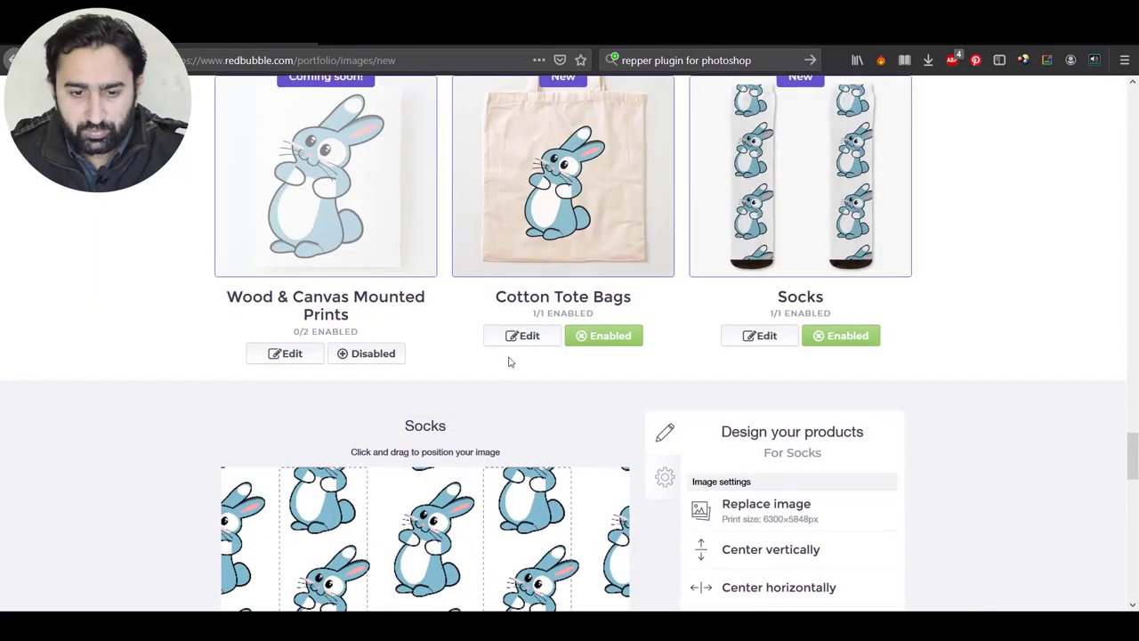
{"action": "scroll", "coordinate": [503, 364], "scroll_direction": "down", "scroll_amount": 4}
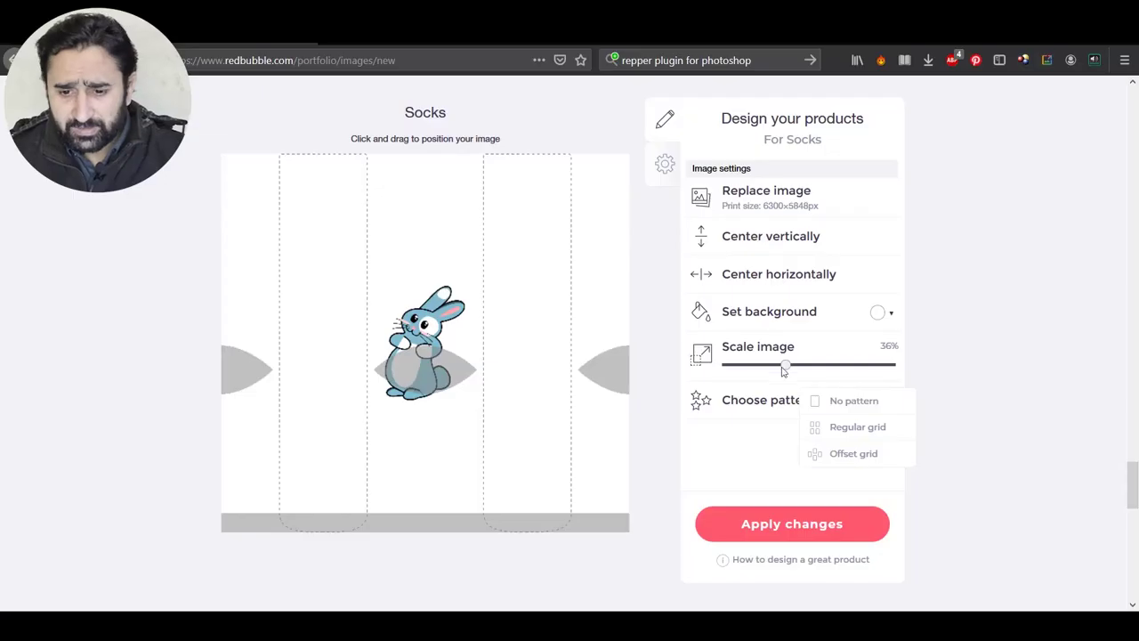
Enlarge the single rabbit image to 62% and position it over the first dashed sock outline
{"action": "left_click_drag", "start_coordinate": [783, 371], "coordinate": [806, 365]}
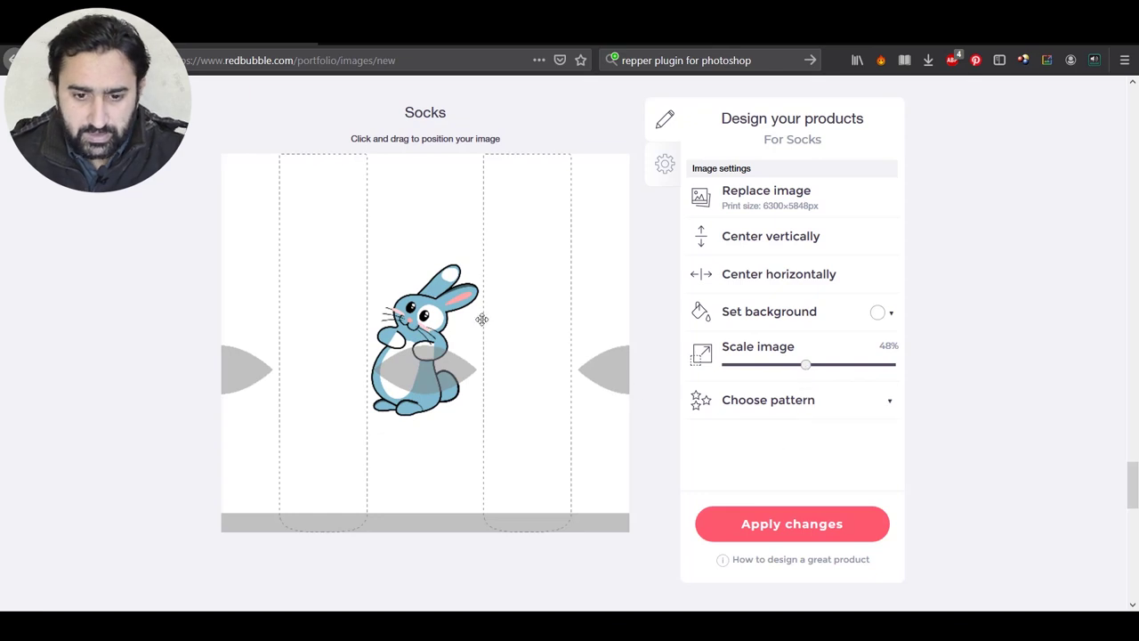
{"action": "left_click_drag", "start_coordinate": [418, 322], "coordinate": [356, 288]}
{"action": "left_click_drag", "start_coordinate": [801, 364], "coordinate": [828, 365]}
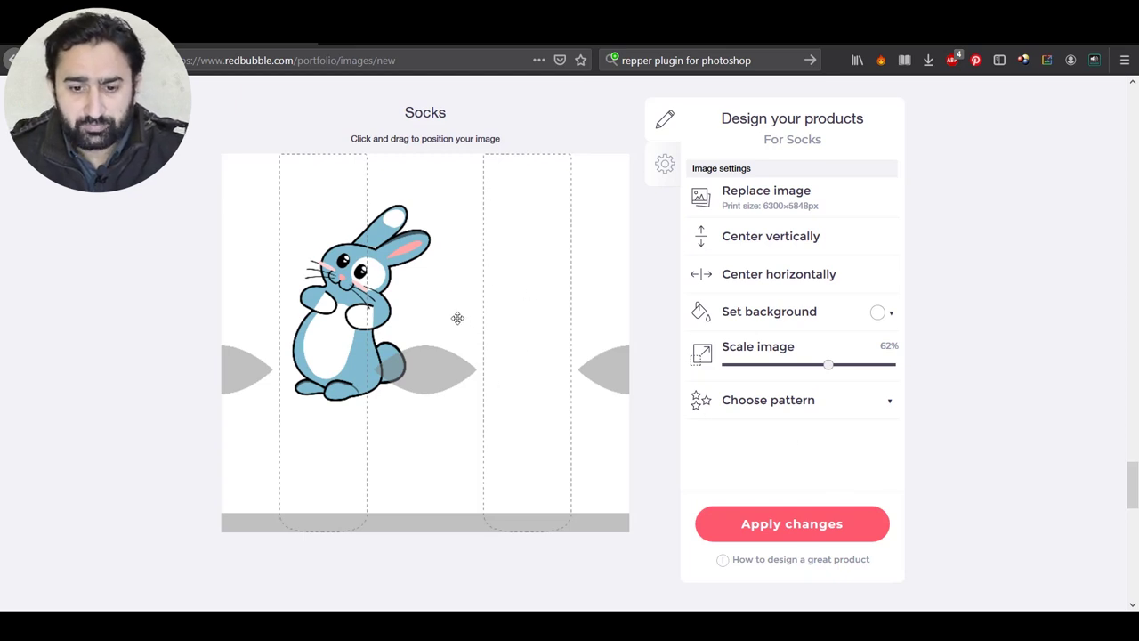
{"action": "left_click_drag", "start_coordinate": [353, 315], "coordinate": [329, 294]}
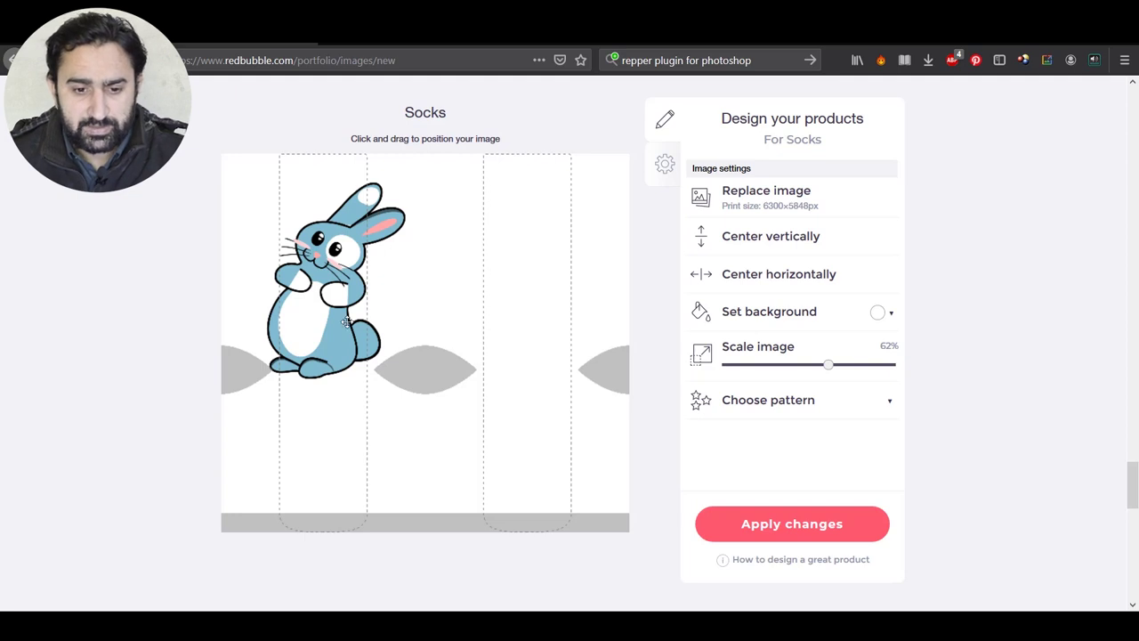
{"action": "left_click_drag", "start_coordinate": [345, 321], "coordinate": [345, 307]}
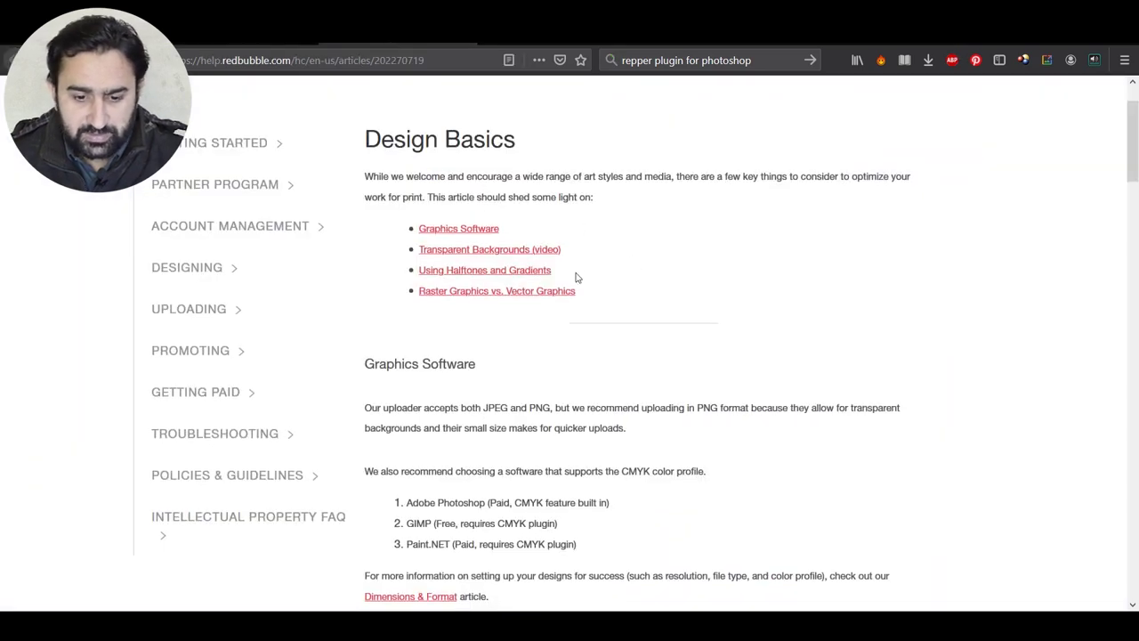
Review the Design Basics help article and open its linked Dimensions & Format article
{"action": "scroll", "coordinate": [572, 275], "scroll_direction": "down", "scroll_amount": 6}
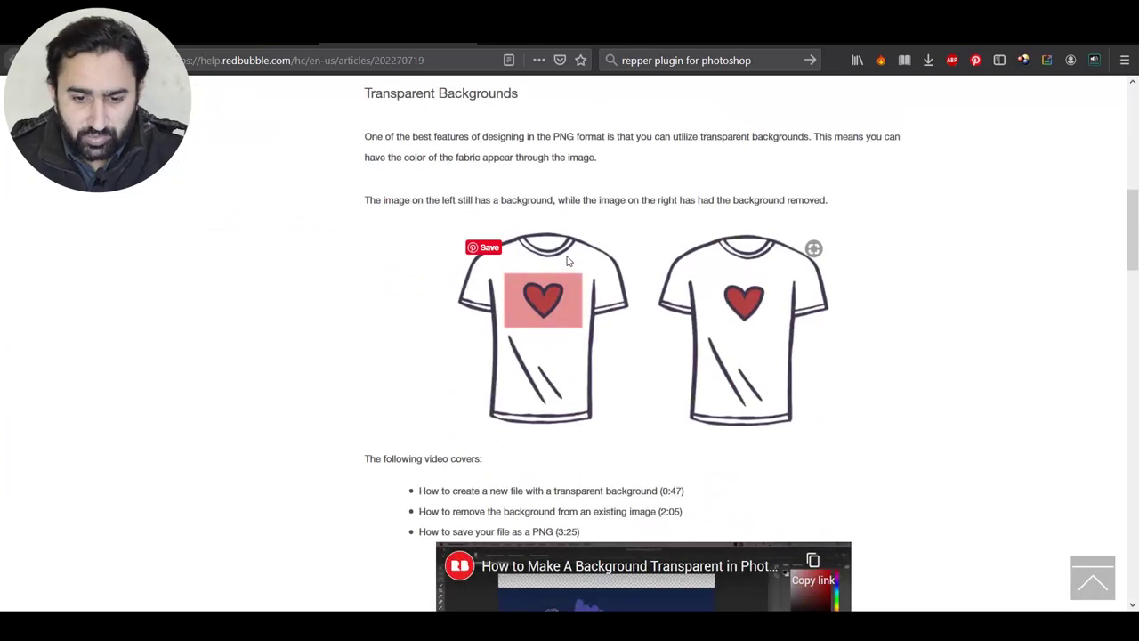
{"action": "scroll", "coordinate": [567, 263], "scroll_direction": "down", "scroll_amount": 3}
{"action": "scroll", "coordinate": [564, 268], "scroll_direction": "up", "scroll_amount": 7}
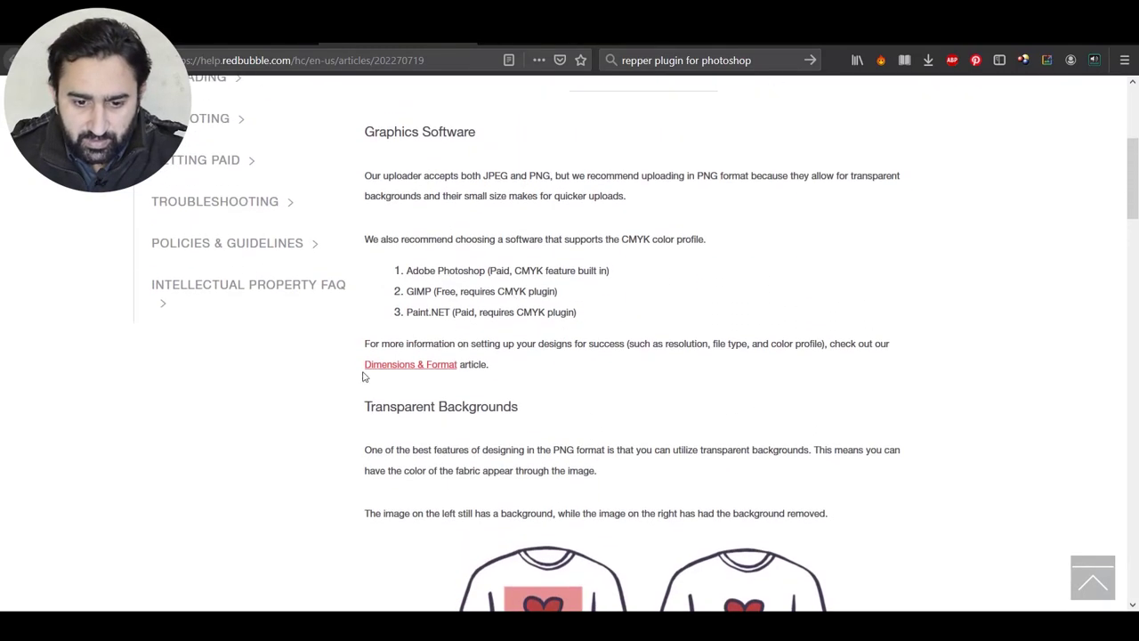
{"action": "left_click", "coordinate": [418, 366]}
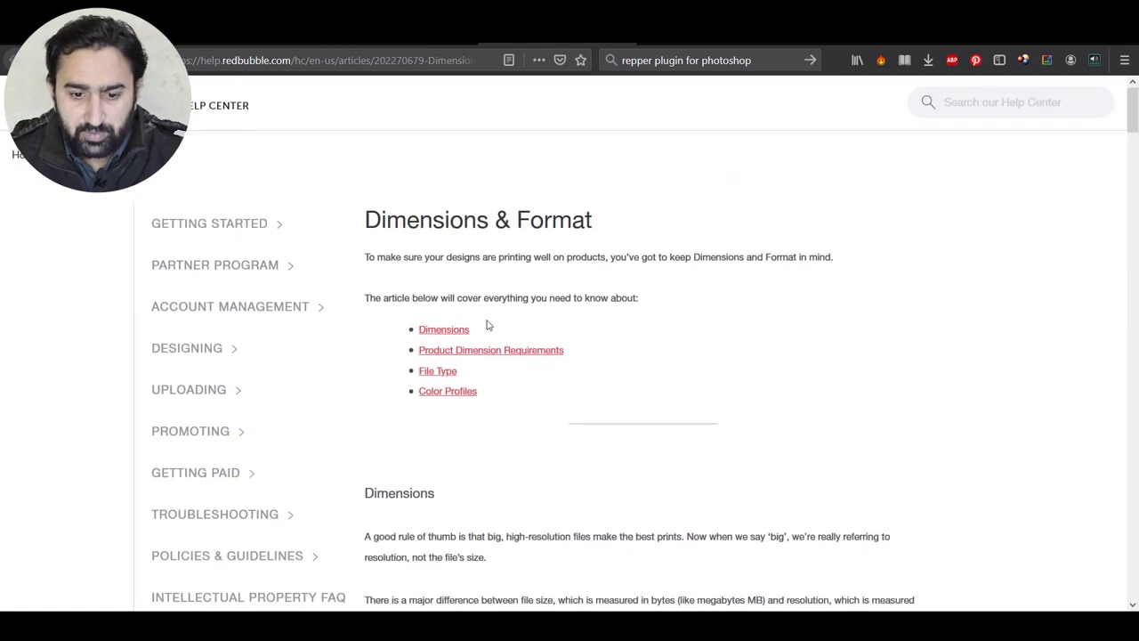
Look through the Apparel dimension requirements for the socks size and for products offering a template link
{"action": "scroll", "coordinate": [485, 322], "scroll_direction": "down", "scroll_amount": 10}
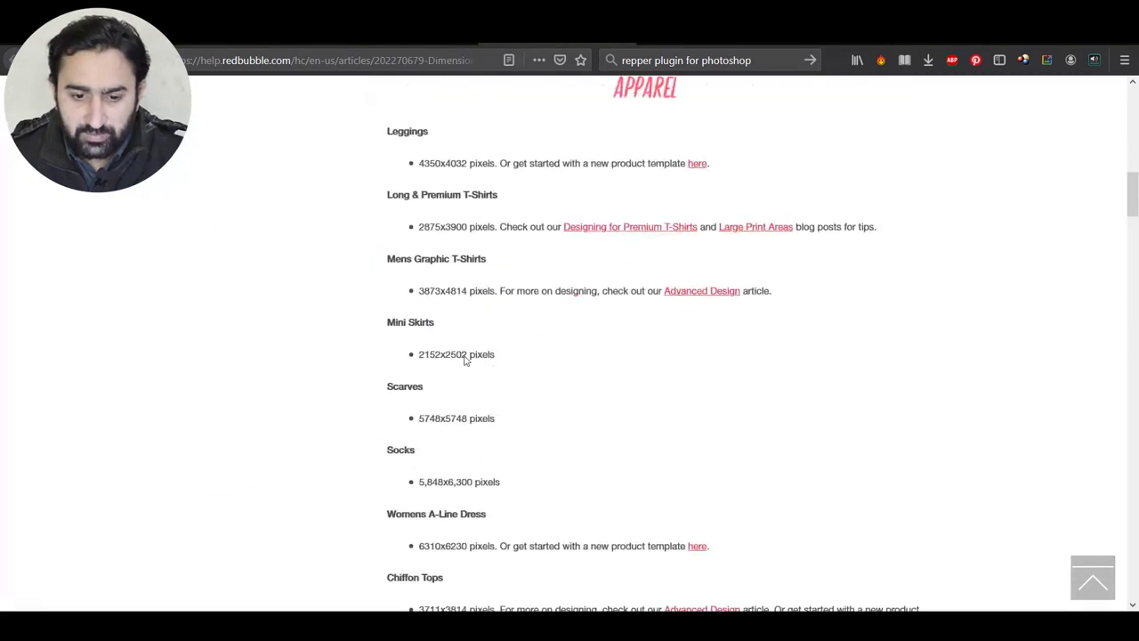
{"action": "scroll", "coordinate": [465, 358], "scroll_direction": "down", "scroll_amount": 3}
{"action": "scroll", "coordinate": [564, 297], "scroll_direction": "up", "scroll_amount": 2}
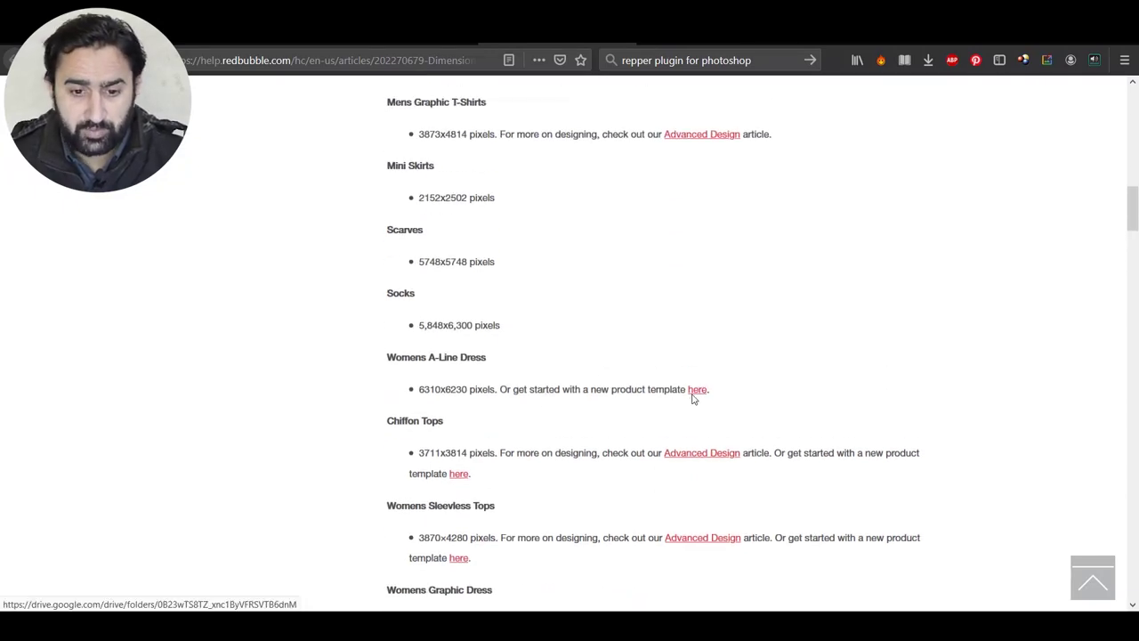
{"action": "scroll", "coordinate": [629, 412], "scroll_direction": "up", "scroll_amount": 4}
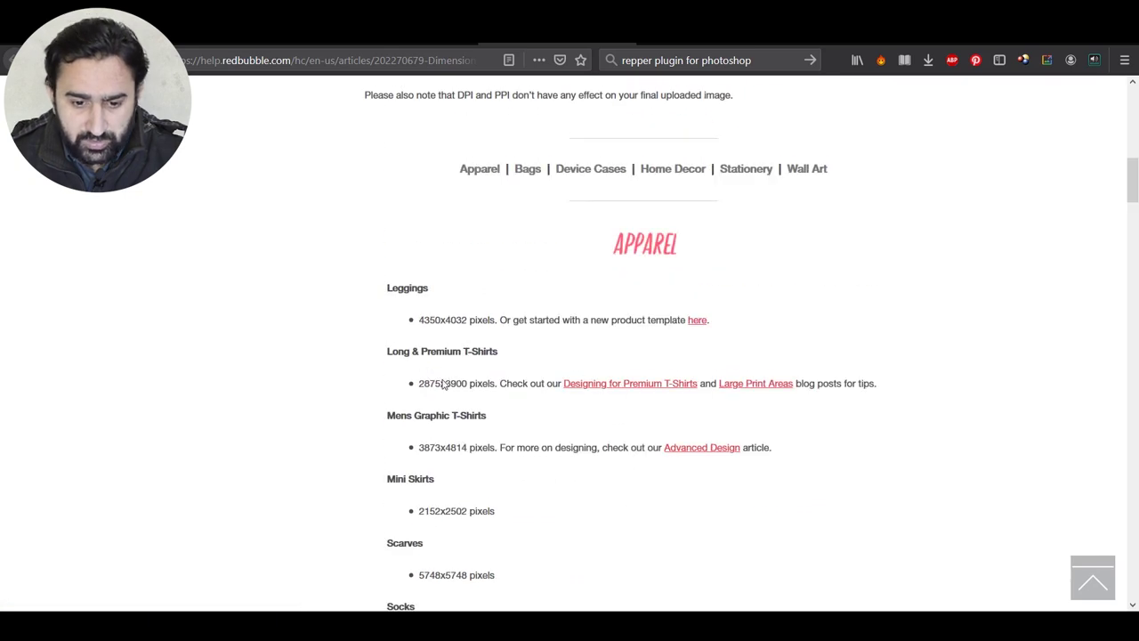
{"action": "scroll", "coordinate": [445, 374], "scroll_direction": "down", "scroll_amount": 2}
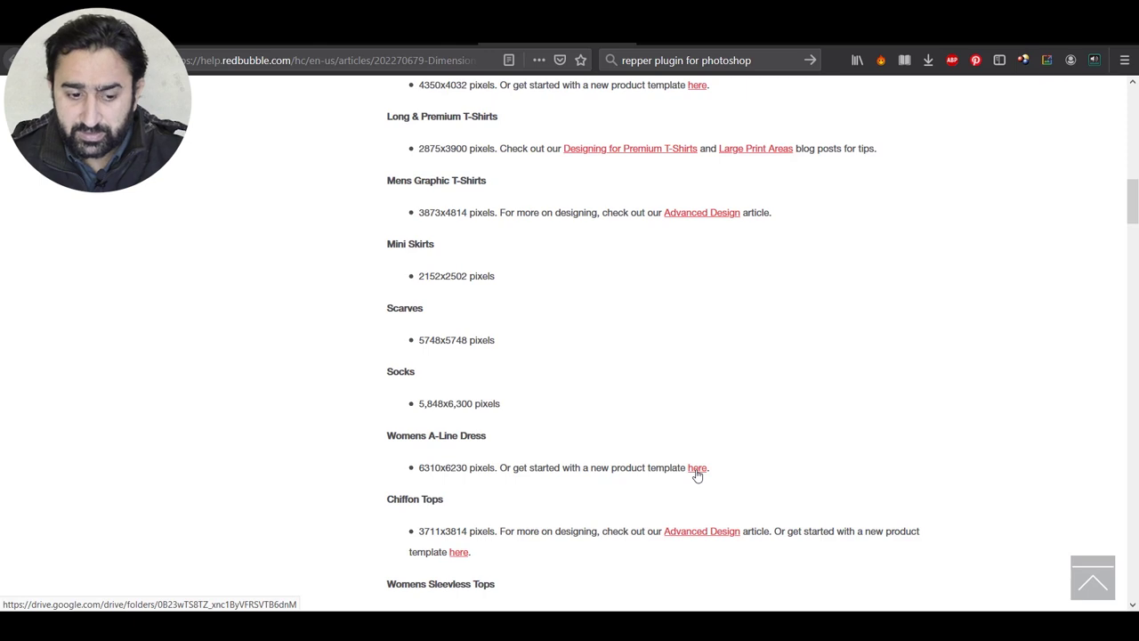
{"action": "scroll", "coordinate": [685, 400], "scroll_direction": "up", "scroll_amount": 3}
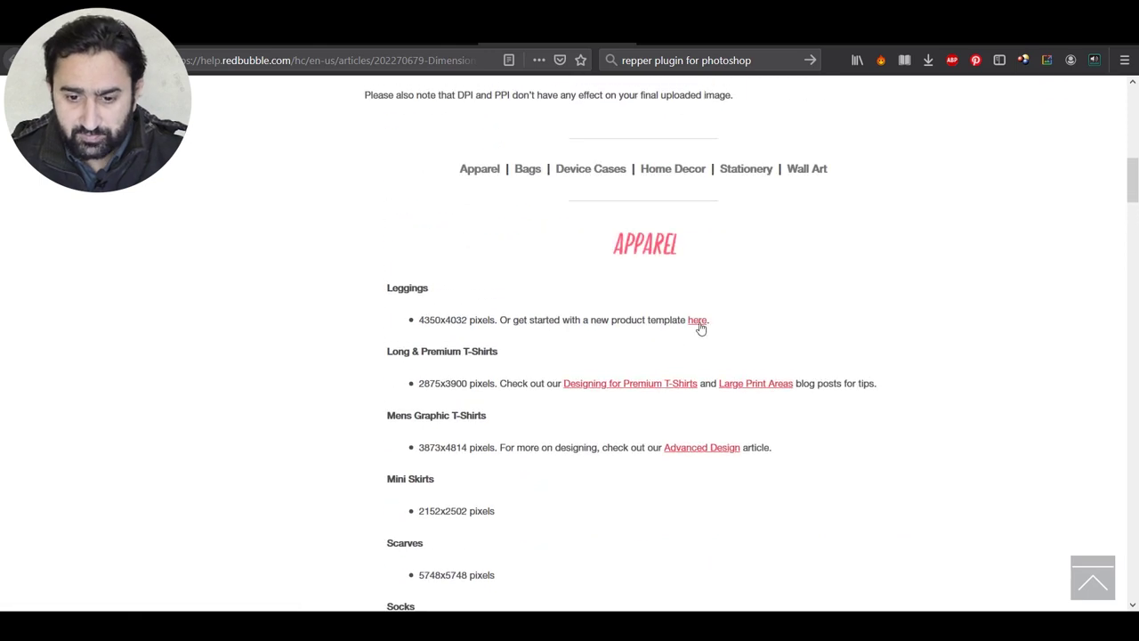
Find the socks entry in the Apparel dimension requirements and highlight its pixel size
{"action": "scroll", "coordinate": [659, 475], "scroll_direction": "down", "scroll_amount": 2}
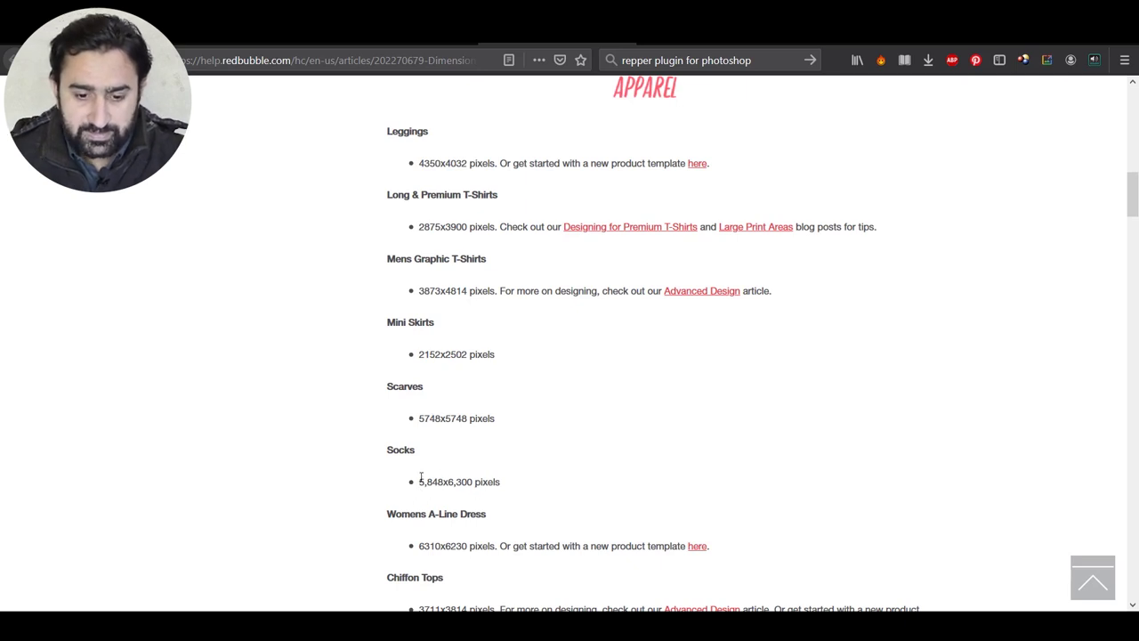
{"action": "left_click_drag", "start_coordinate": [422, 482], "coordinate": [521, 494]}
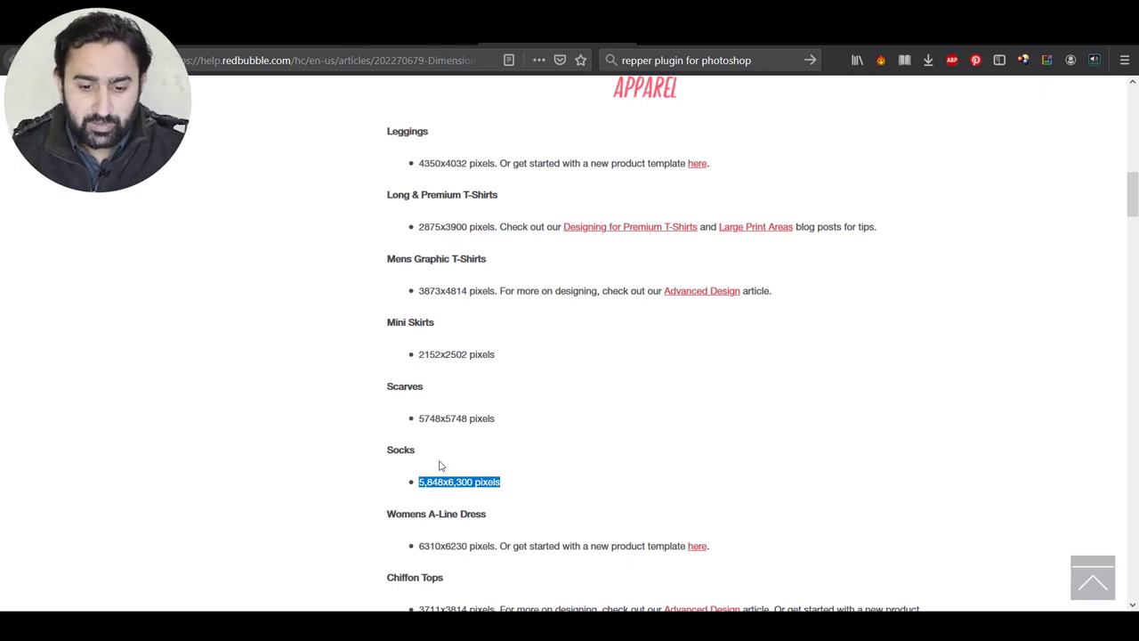
Return to the Redbubble socks editor, move the rabbit off the canvas, and download a screenshot of the empty sock template area
{"action": "left_click", "coordinate": [259, 42]}
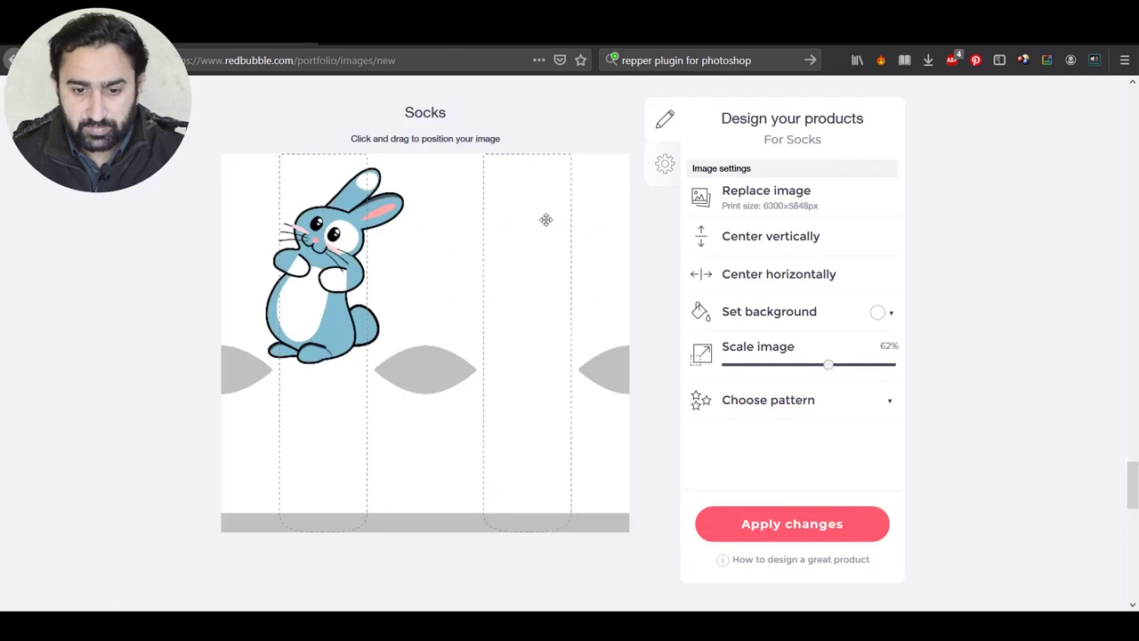
{"action": "left_click_drag", "start_coordinate": [329, 268], "coordinate": [379, 241]}
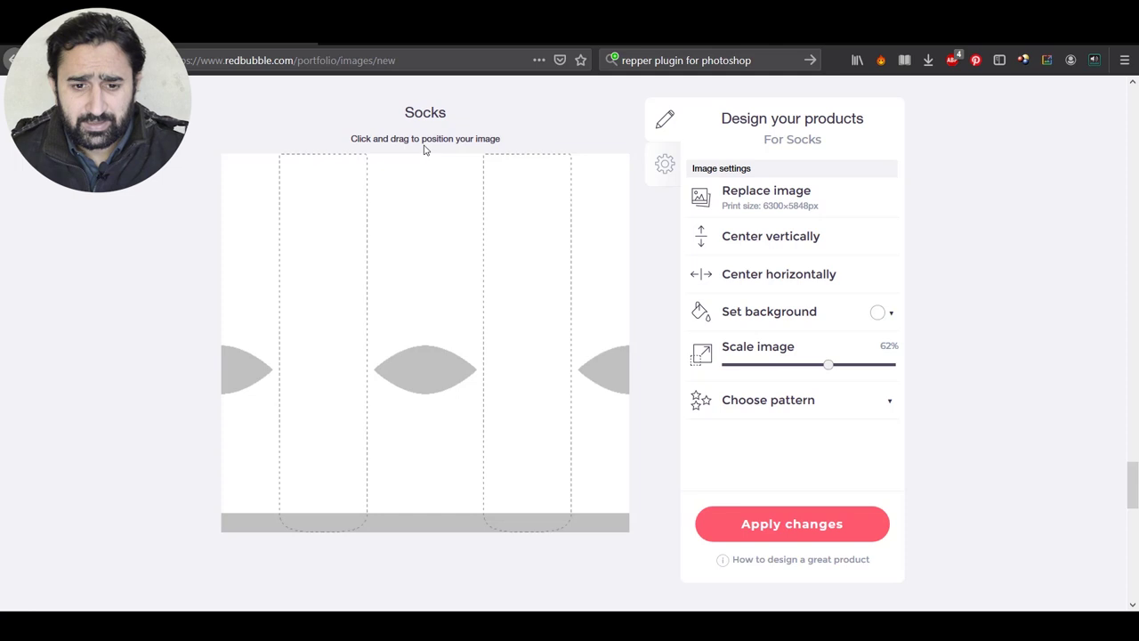
{"action": "left_click", "coordinate": [539, 60]}
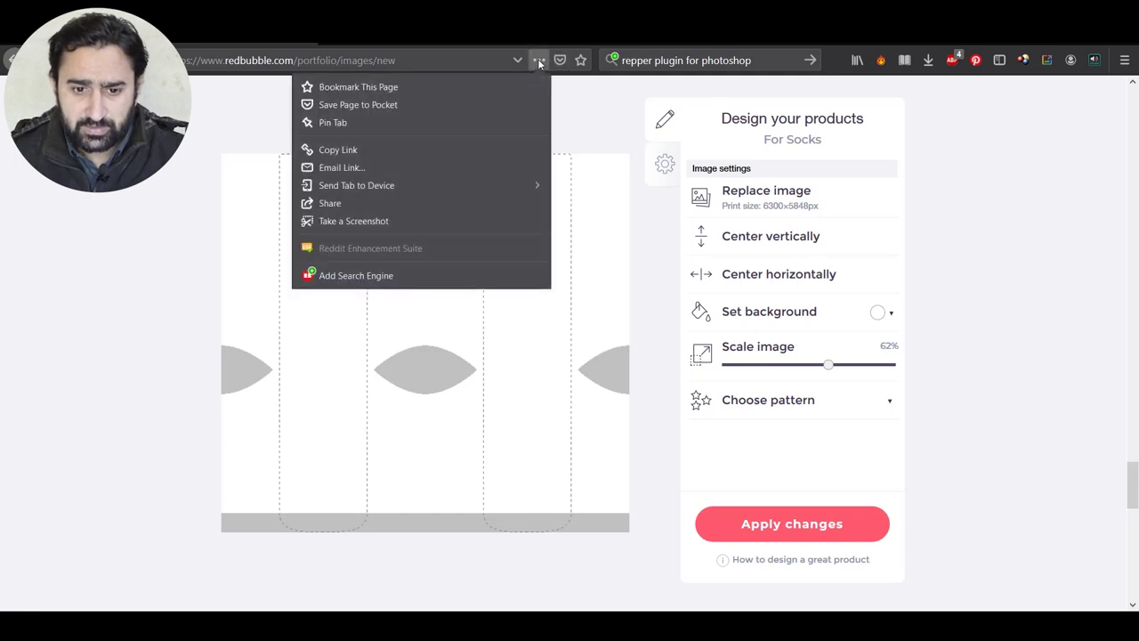
{"action": "left_click", "coordinate": [356, 220]}
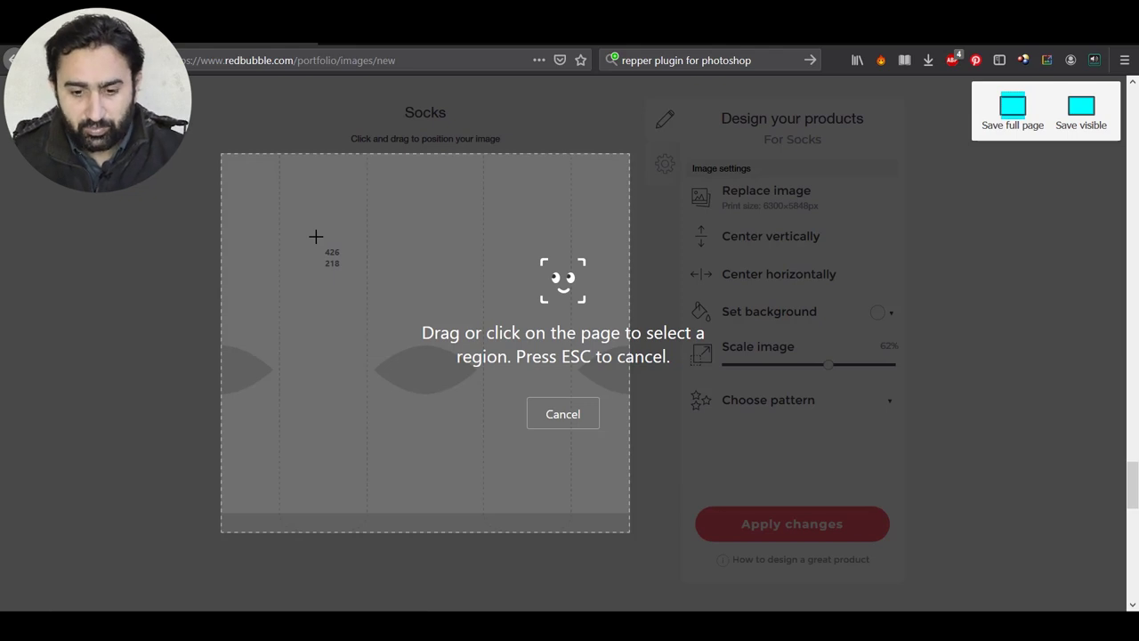
{"action": "left_click", "coordinate": [316, 236]}
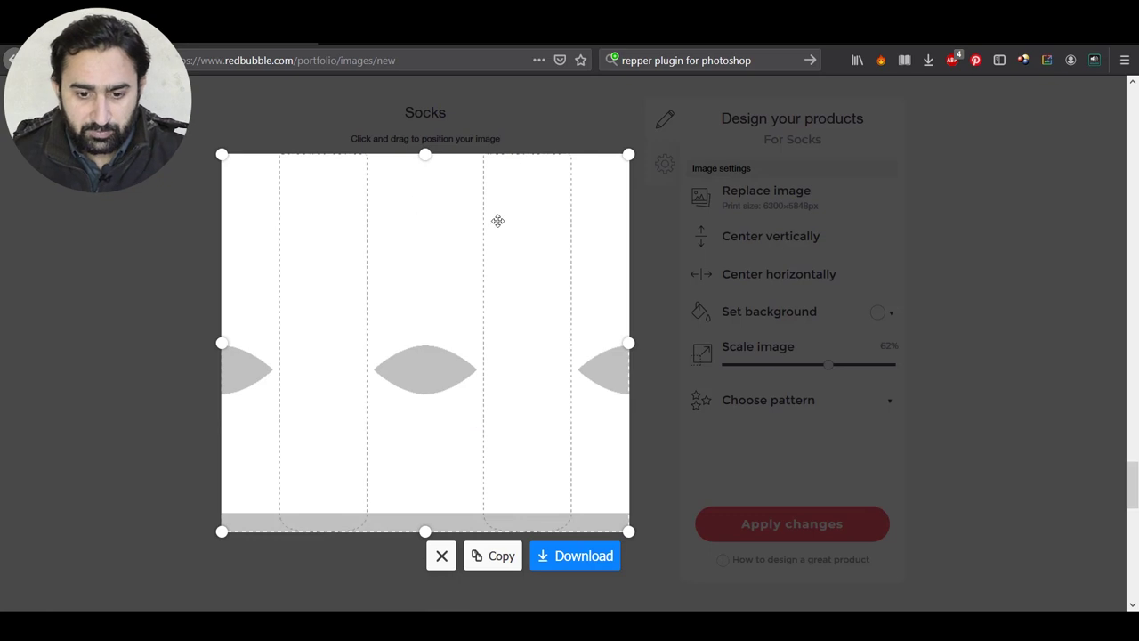
{"action": "left_click", "coordinate": [579, 560]}
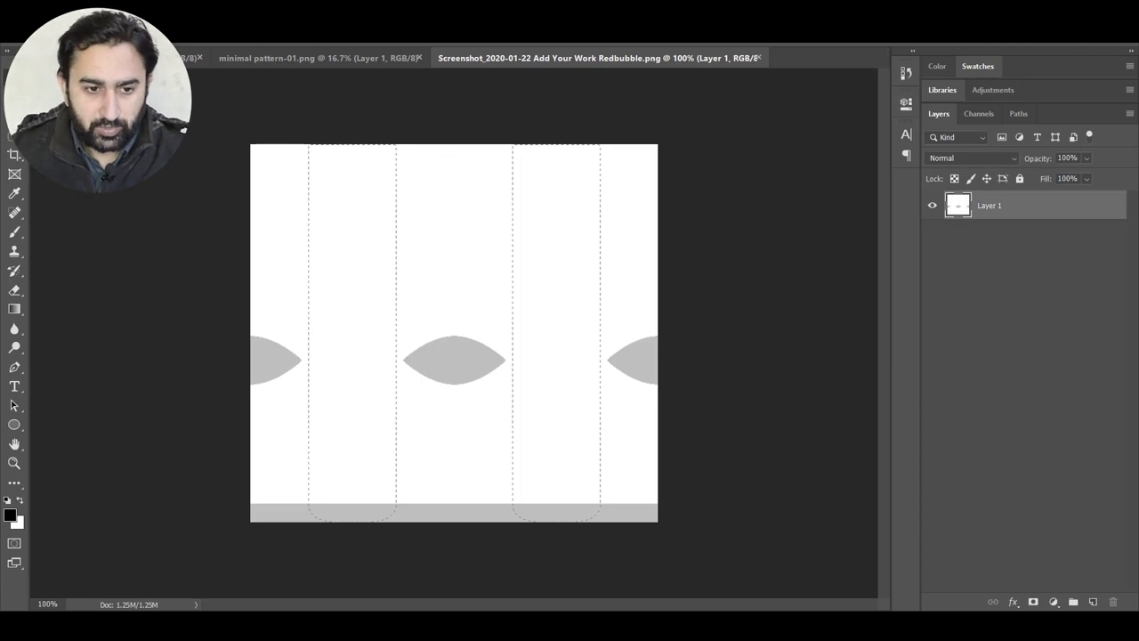
Try setting up a new Photoshop document 5848 pixels wide and 6300 pixels high, based on the help article's socks size
{"action": "key", "text": "alt+f"}
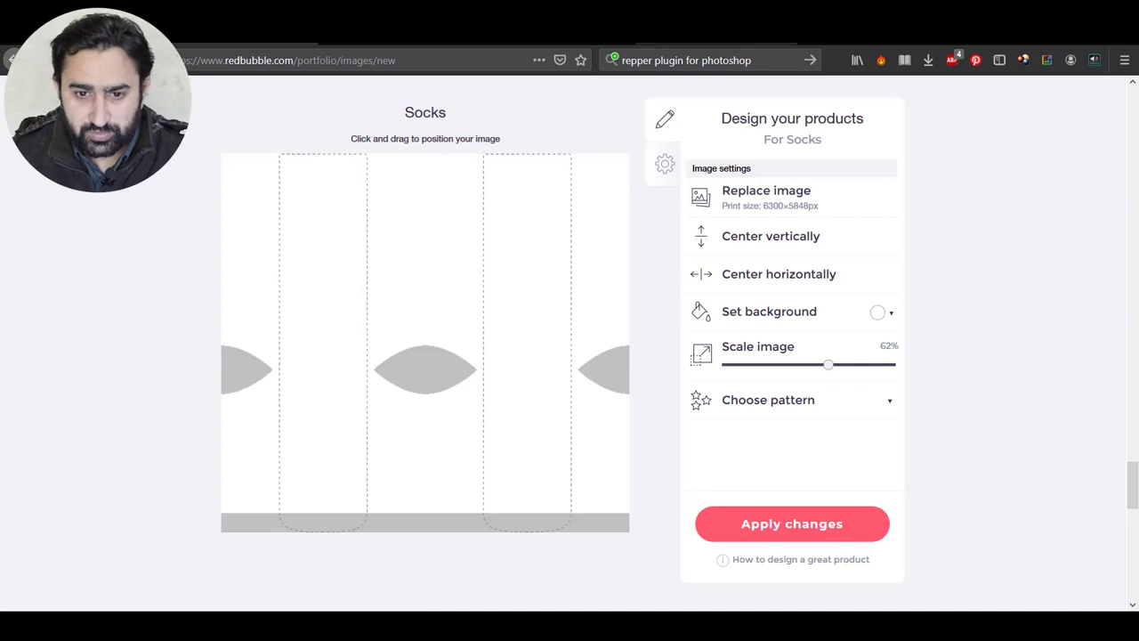
{"action": "left_click", "coordinate": [504, 32]}
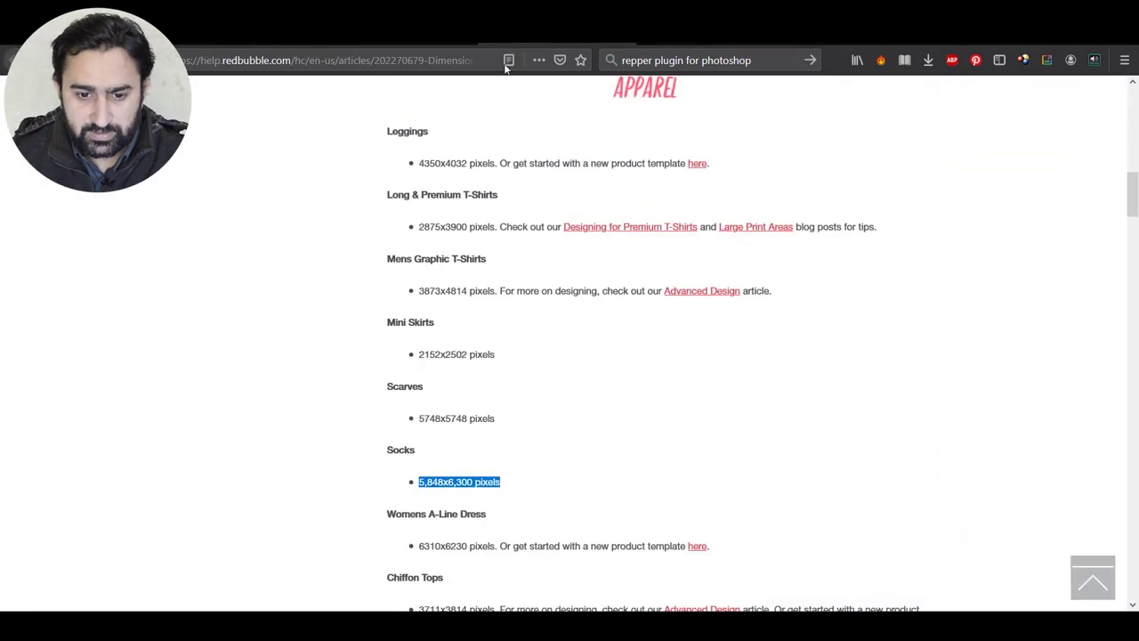
{"action": "left_click", "coordinate": [447, 494]}
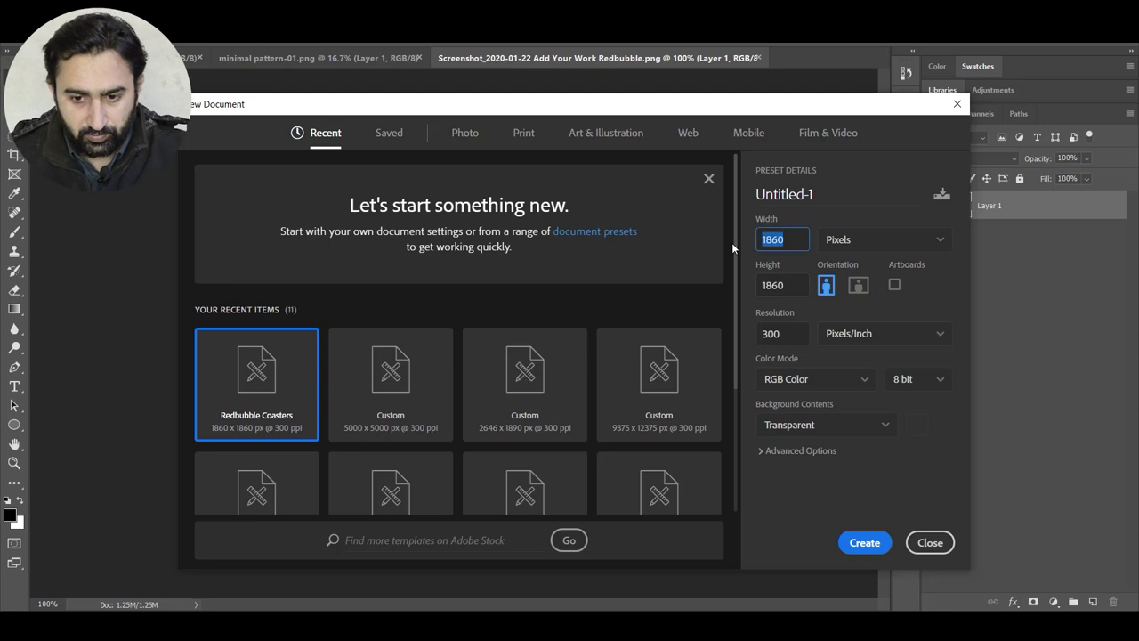
{"action": "type", "text": "5848"}
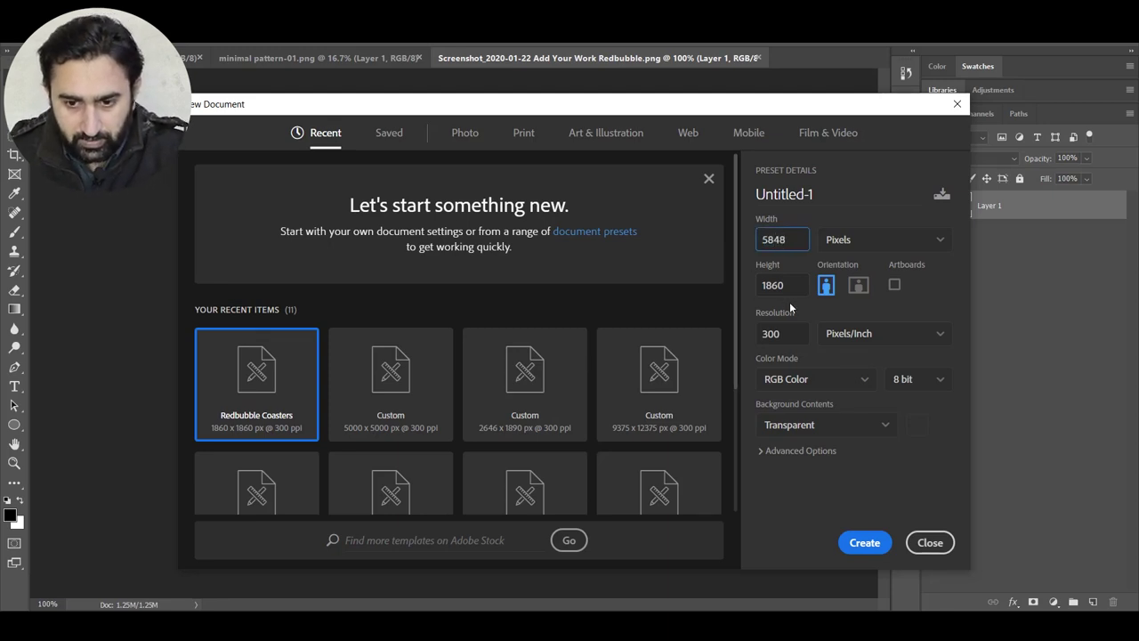
{"action": "key", "text": "Tab"}
{"action": "type", "text": "6300"}
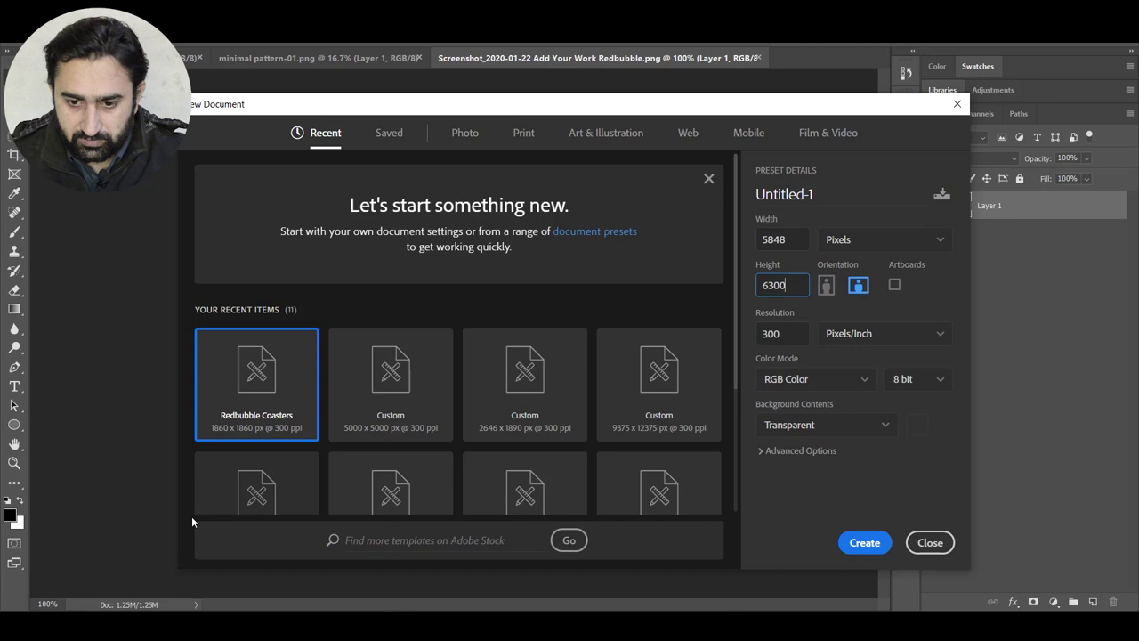
{"action": "key", "text": "alt+Tab"}
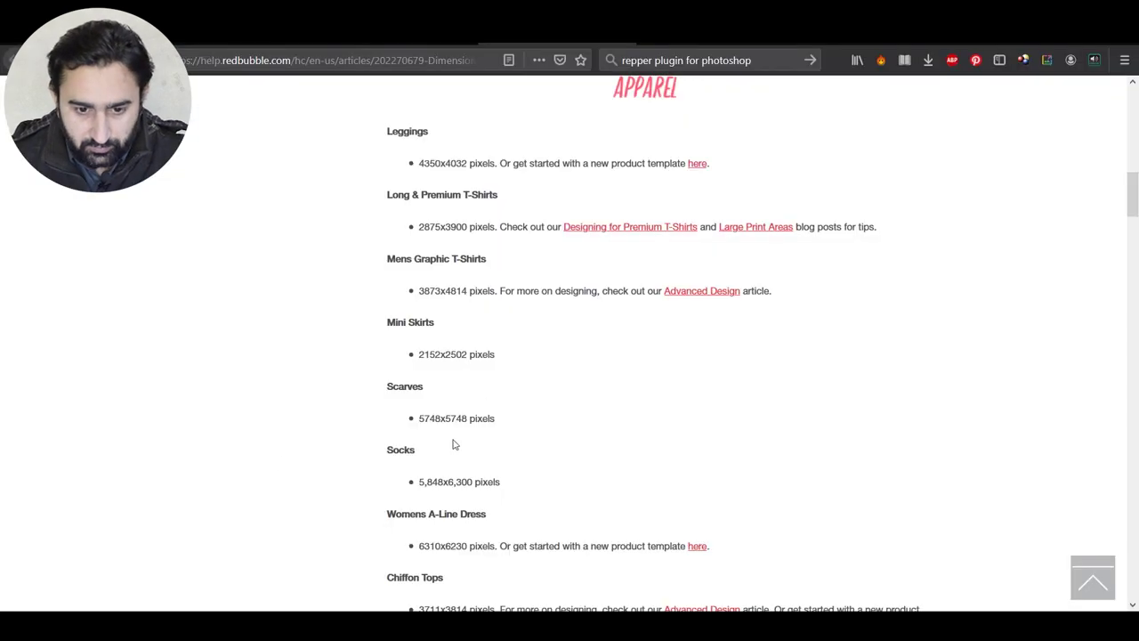
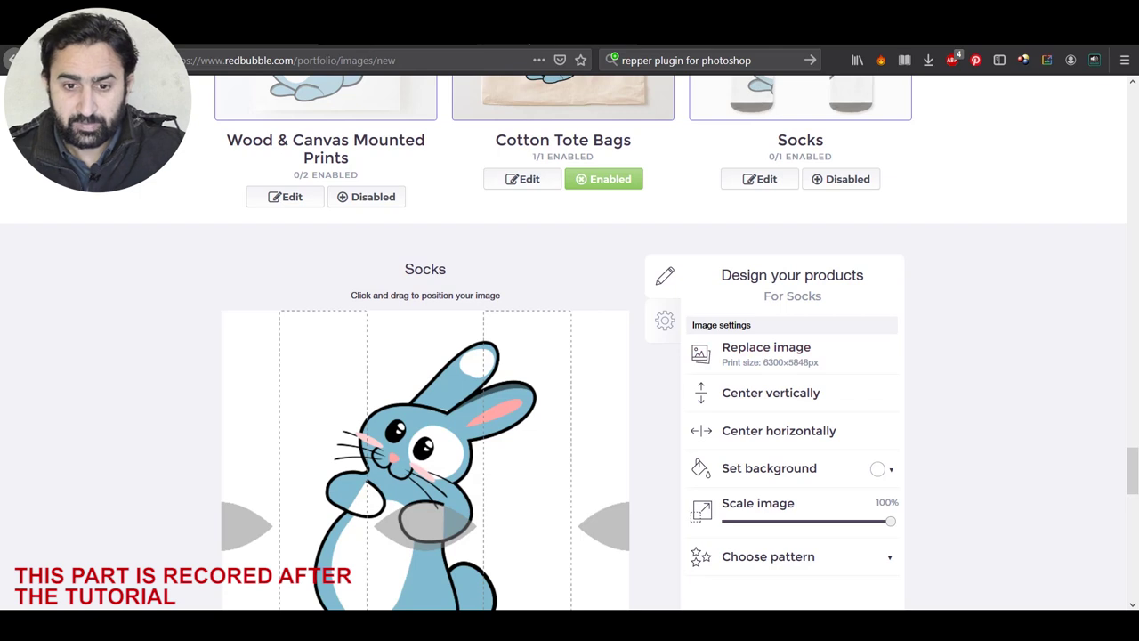
Compare the socks dimensions in the help article with the print size given in the Redbubble socks editor
{"action": "scroll", "coordinate": [735, 258], "scroll_direction": "up", "scroll_amount": 12}
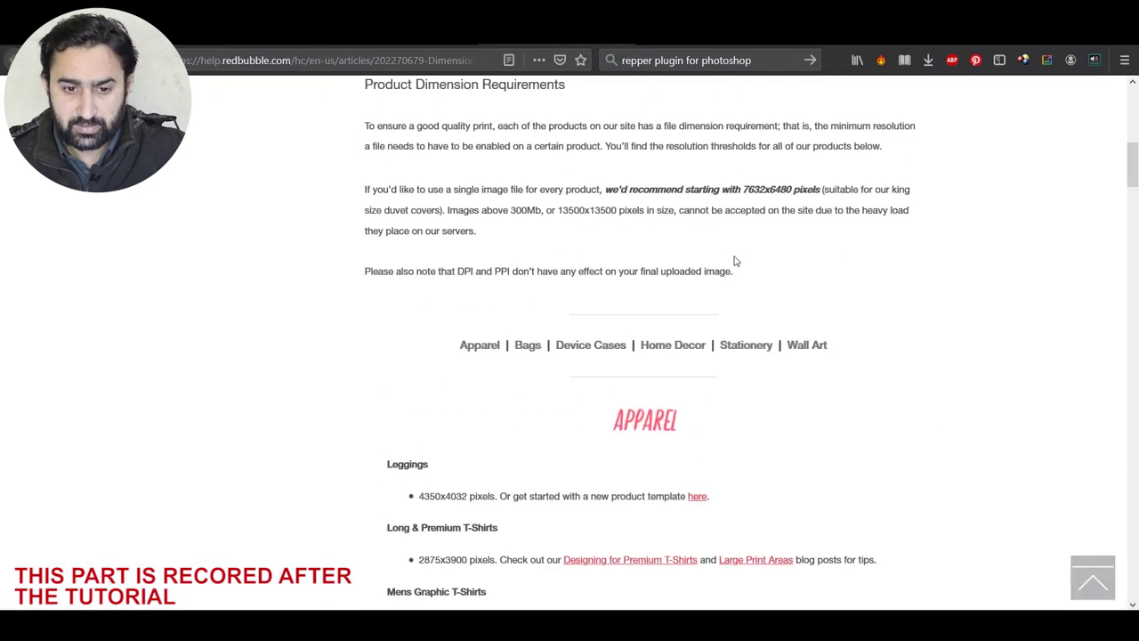
{"action": "scroll", "coordinate": [734, 258], "scroll_direction": "down", "scroll_amount": 12}
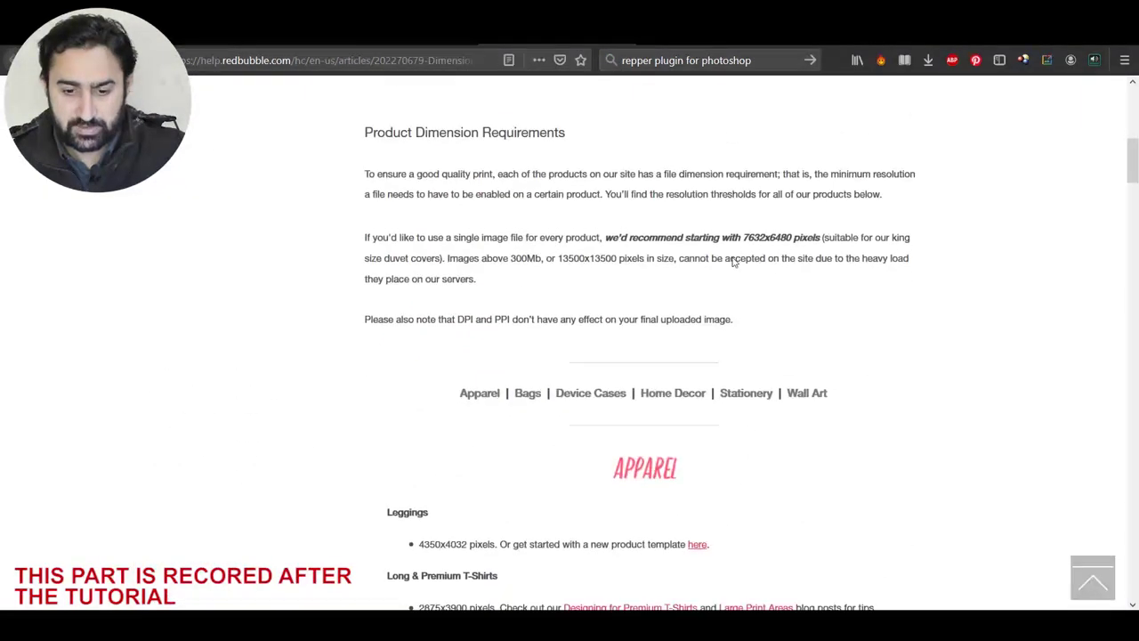
{"action": "scroll", "coordinate": [483, 413], "scroll_direction": "down", "scroll_amount": 3}
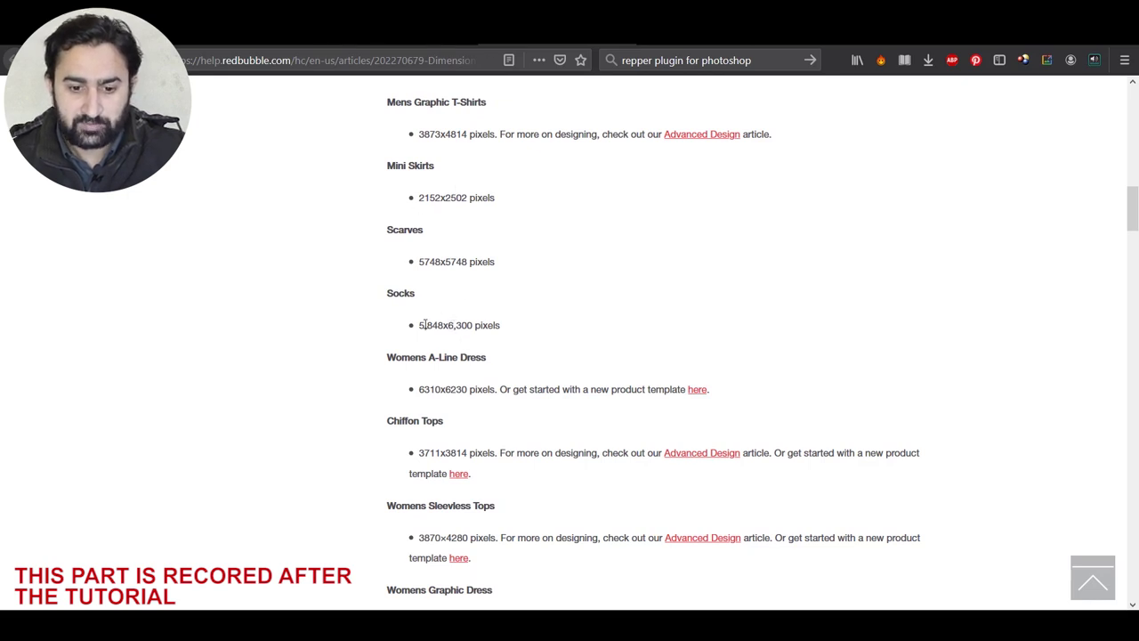
{"action": "left_click_drag", "start_coordinate": [419, 324], "coordinate": [467, 325]}
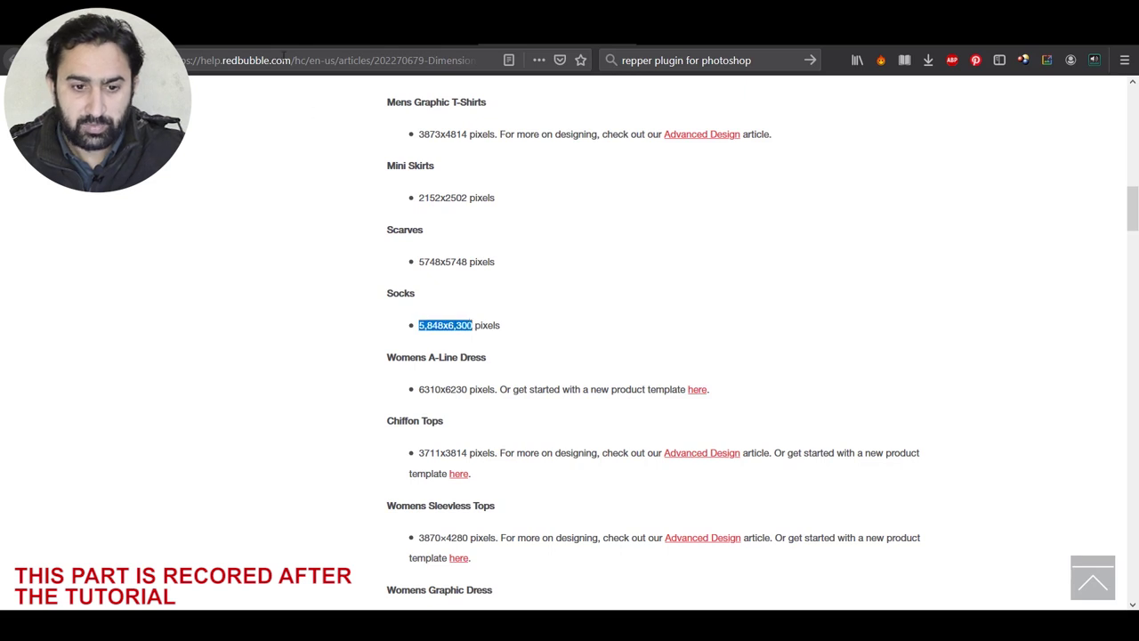
{"action": "key", "text": "ctrl+Tab"}
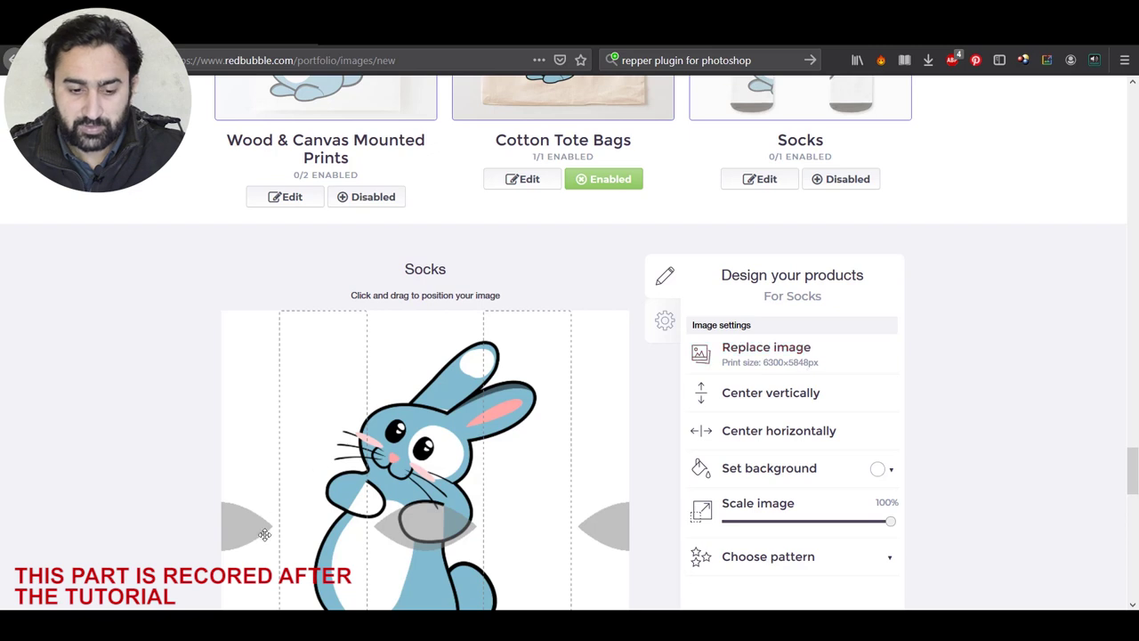
Switch to Photoshop and create a transparent 6300 x 5848 pixel RGB document at 300 pixels/inch
{"action": "left_click", "coordinate": [241, 600]}
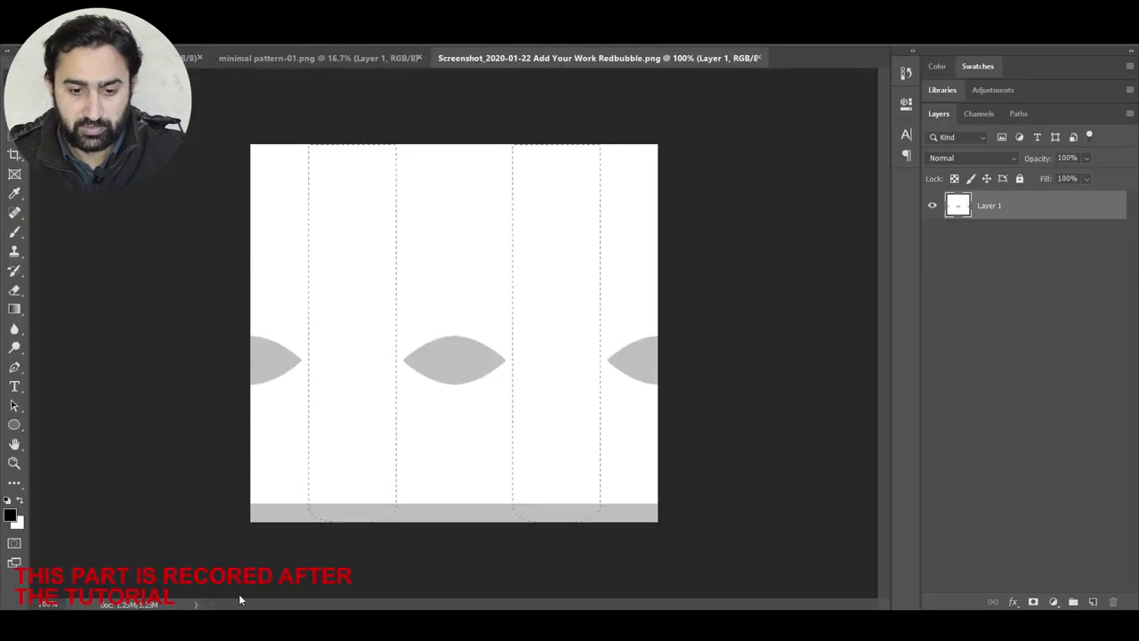
{"action": "left_click", "coordinate": [40, 34]}
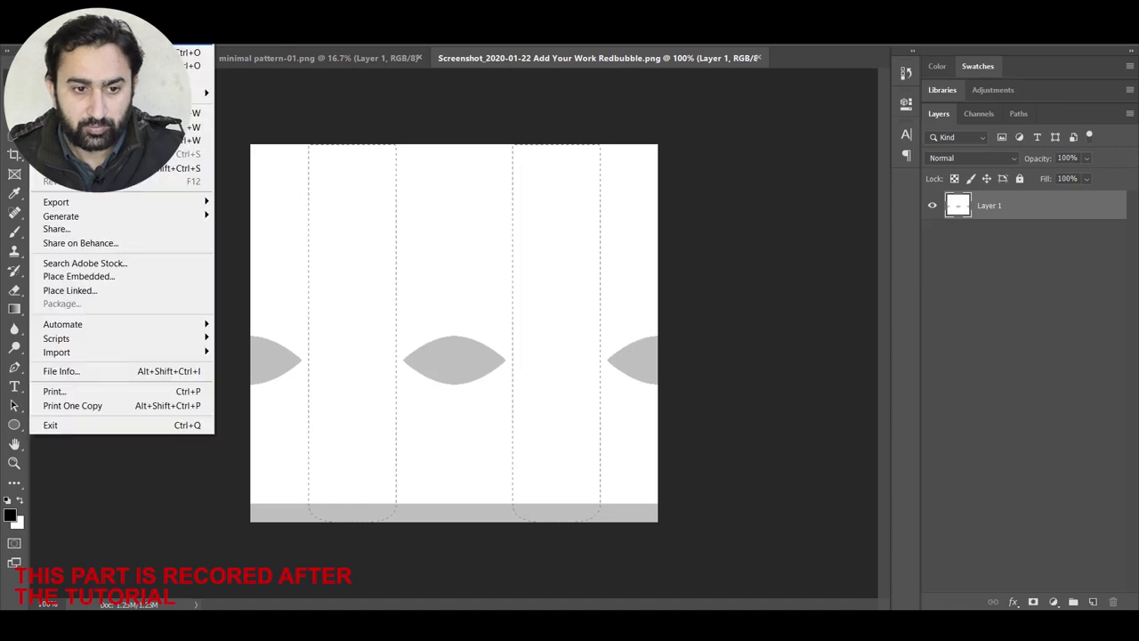
{"action": "left_click", "coordinate": [40, 33]}
{"action": "key", "text": "ctrl+n"}
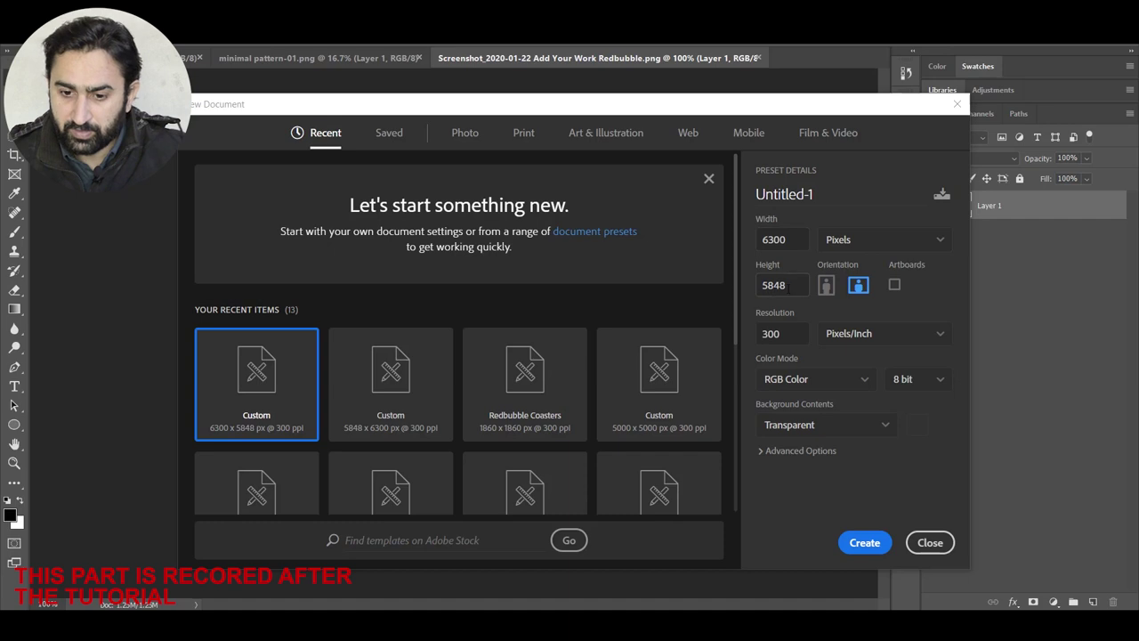
{"action": "left_click", "coordinate": [864, 542]}
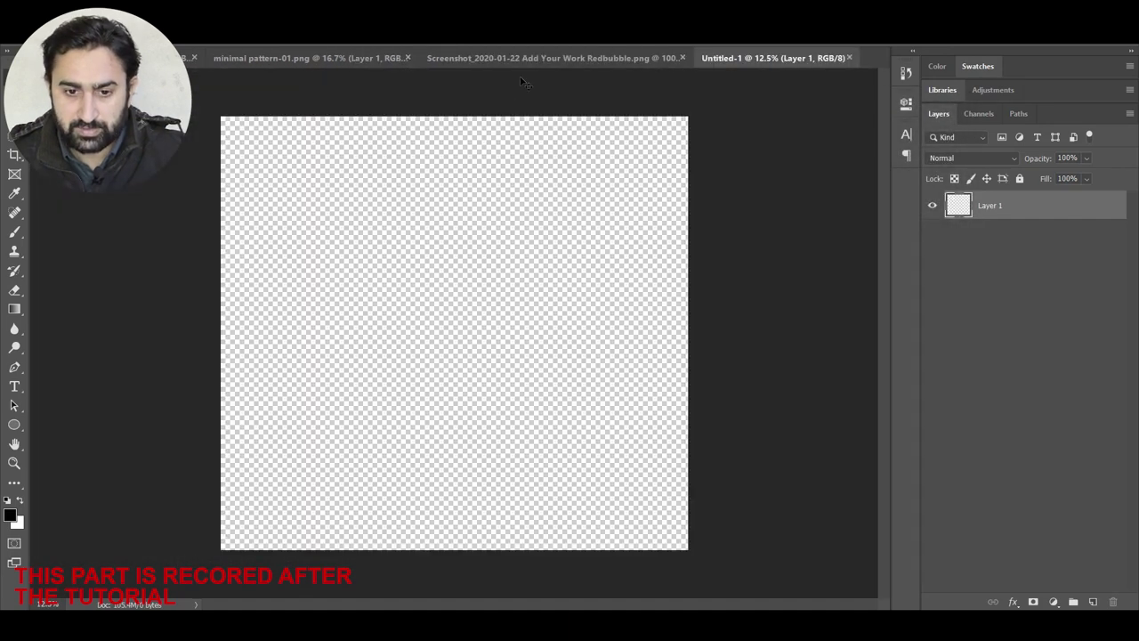
Bring the sock template screenshot into the new document and scale it up to fill the whole canvas
{"action": "left_click", "coordinate": [523, 59]}
{"action": "left_click_drag", "start_coordinate": [483, 247], "coordinate": [433, 305]}
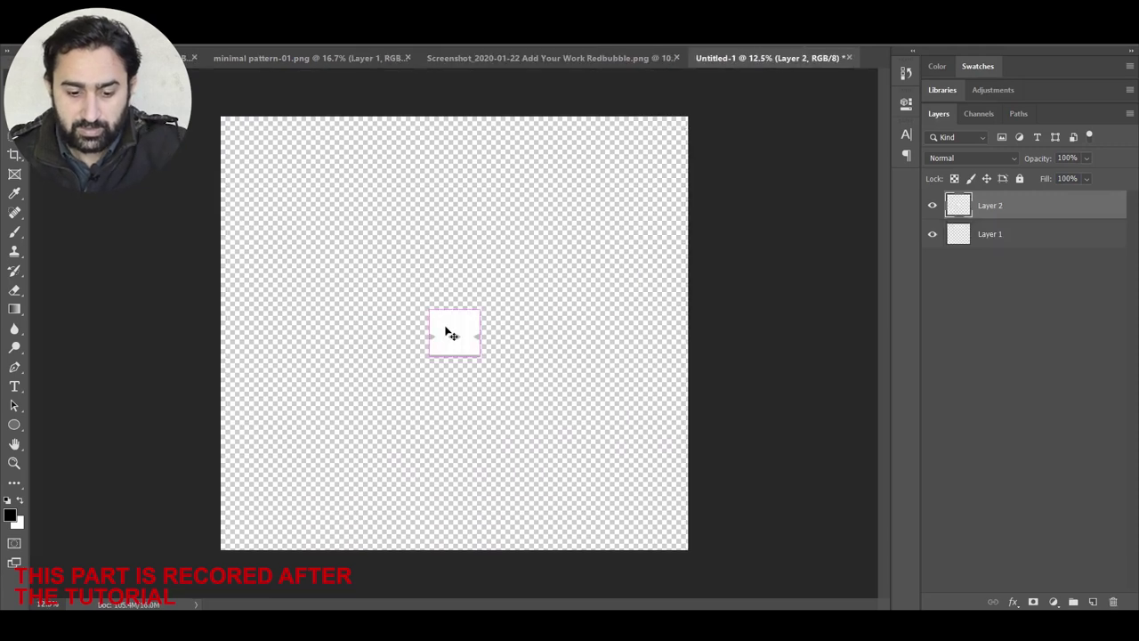
{"action": "key", "text": "ctrl+t"}
{"action": "left_click_drag", "start_coordinate": [466, 266], "coordinate": [466, 114]}
{"action": "left_click_drag", "start_coordinate": [451, 353], "coordinate": [448, 537]}
{"action": "key", "text": "Return"}
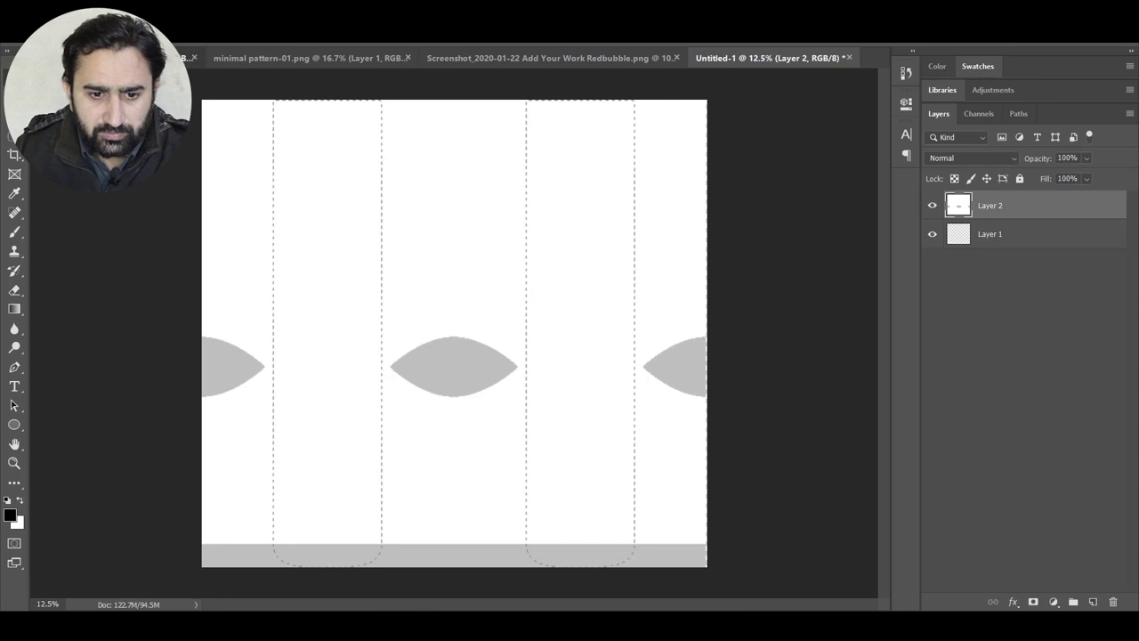
Bring the rabbit artwork into the template document and scale it down to fit inside the upper part of the first dashed sock outline
{"action": "left_click", "coordinate": [182, 58]}
{"action": "left_click_drag", "start_coordinate": [426, 289], "coordinate": [367, 299]}
{"action": "key", "text": "ctrl+t"}
{"action": "left_click_drag", "start_coordinate": [492, 468], "coordinate": [355, 271]}
{"action": "left_click_drag", "start_coordinate": [290, 228], "coordinate": [327, 241]}
{"action": "left_click_drag", "start_coordinate": [389, 286], "coordinate": [379, 270]}
{"action": "left_click_drag", "start_coordinate": [310, 229], "coordinate": [305, 229]}
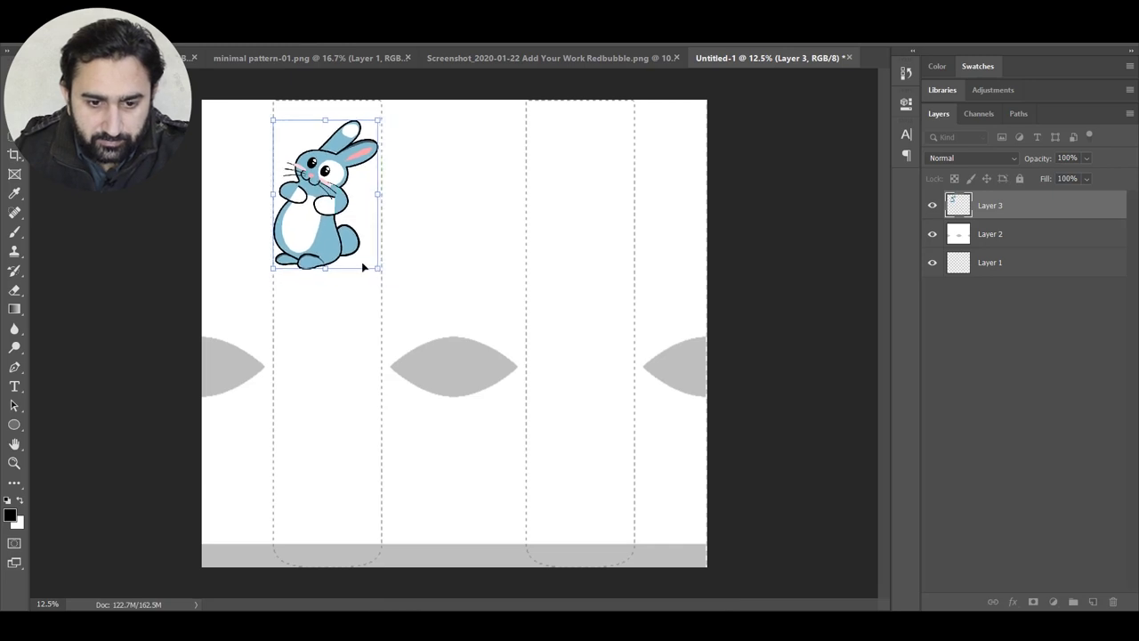
{"action": "left_click_drag", "start_coordinate": [378, 269], "coordinate": [336, 251]}
{"action": "key", "text": "Return"}
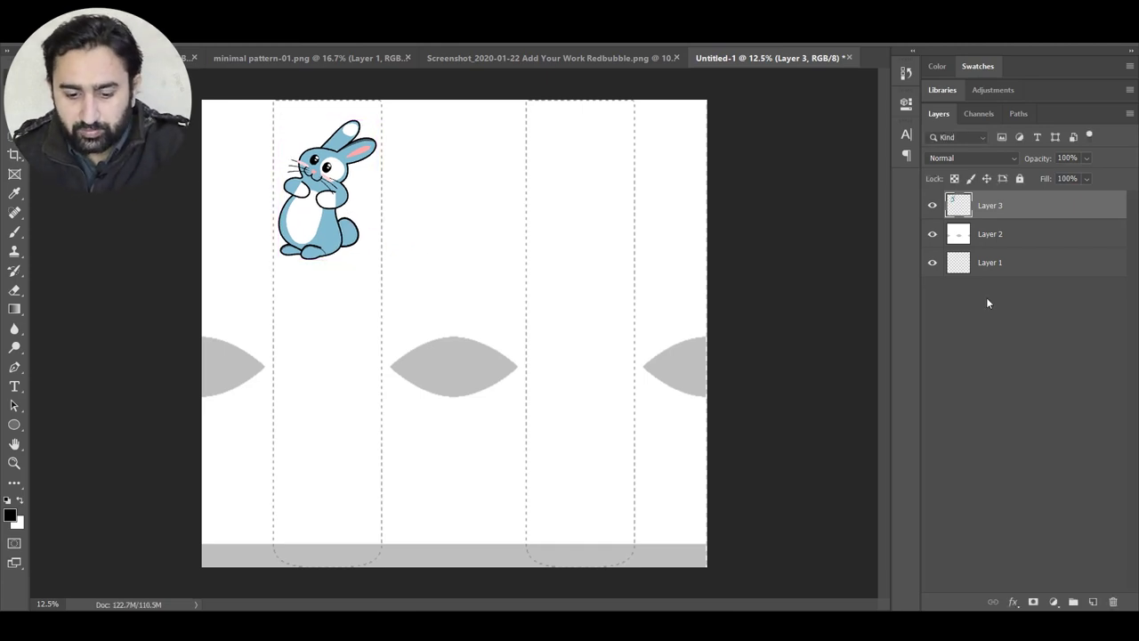
Duplicate the rabbit layer and place the copy at the same height inside the second dashed sock outline
{"action": "key", "text": "ctrl+j"}
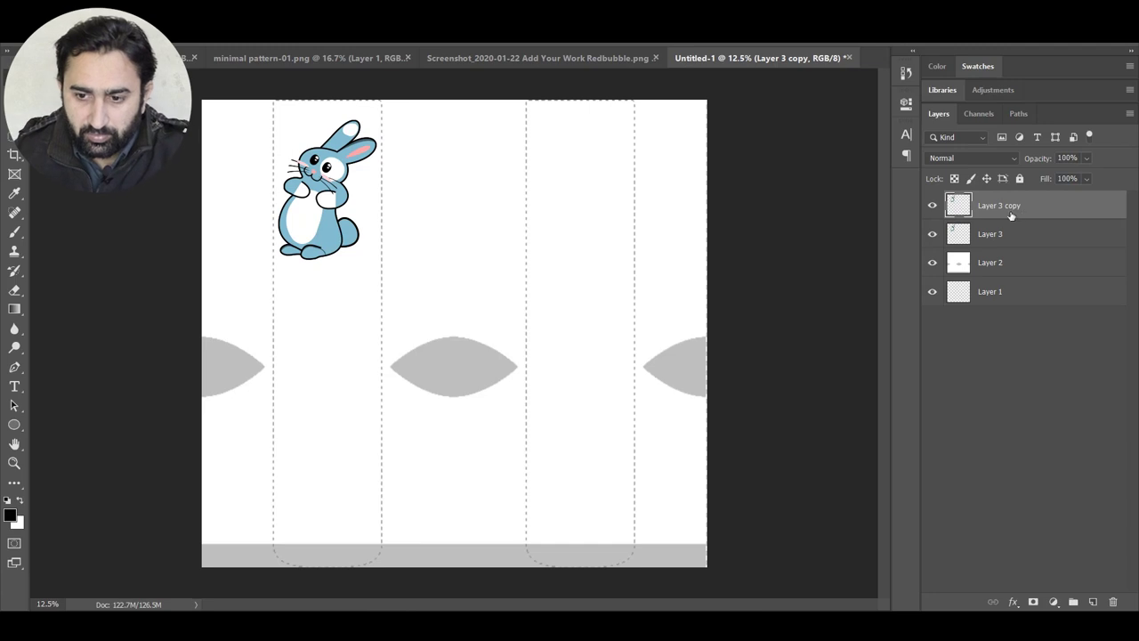
{"action": "left_click_drag", "start_coordinate": [323, 208], "coordinate": [574, 206]}
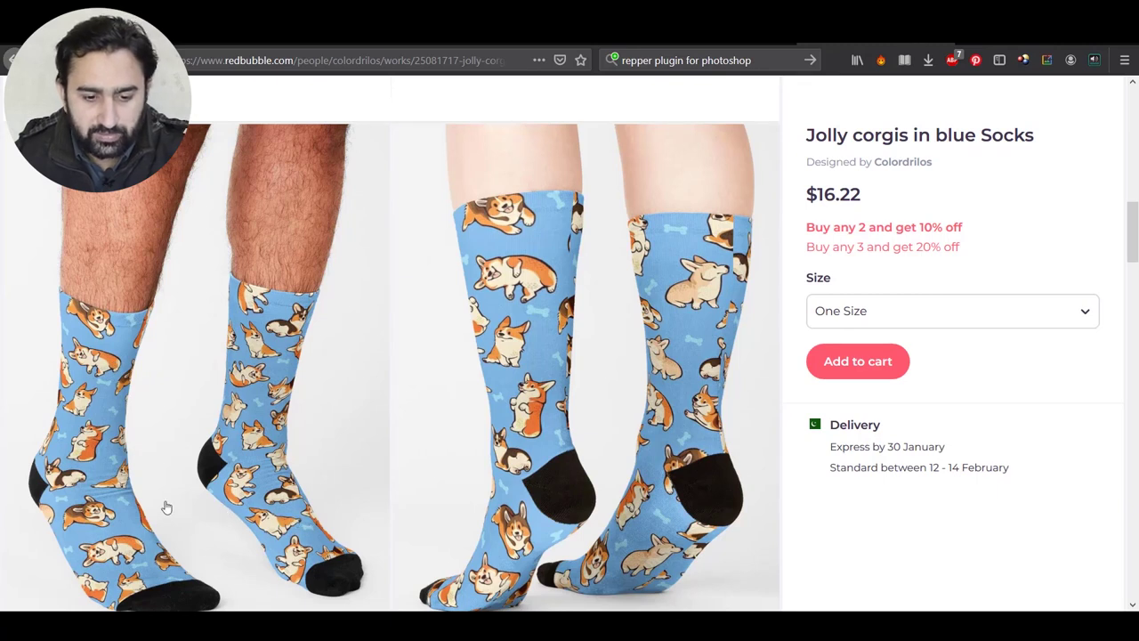
{"action": "key", "text": "alt+Tab"}
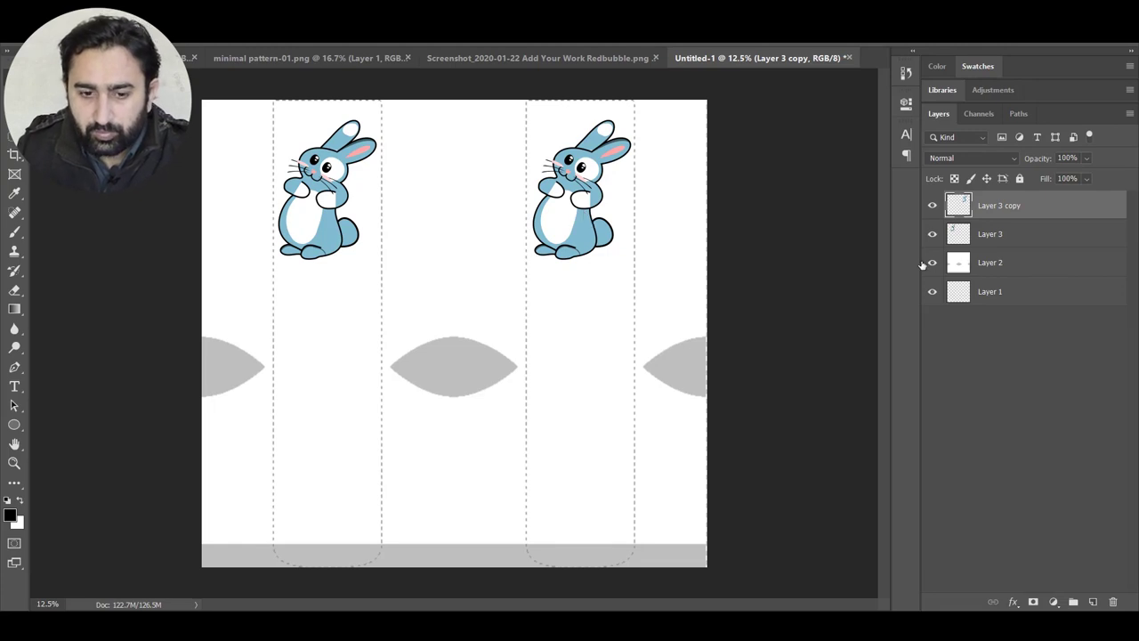
Preview a dark blue #12244d Solid Color fill above the sock template layer and cancel it
{"action": "left_click", "coordinate": [983, 266]}
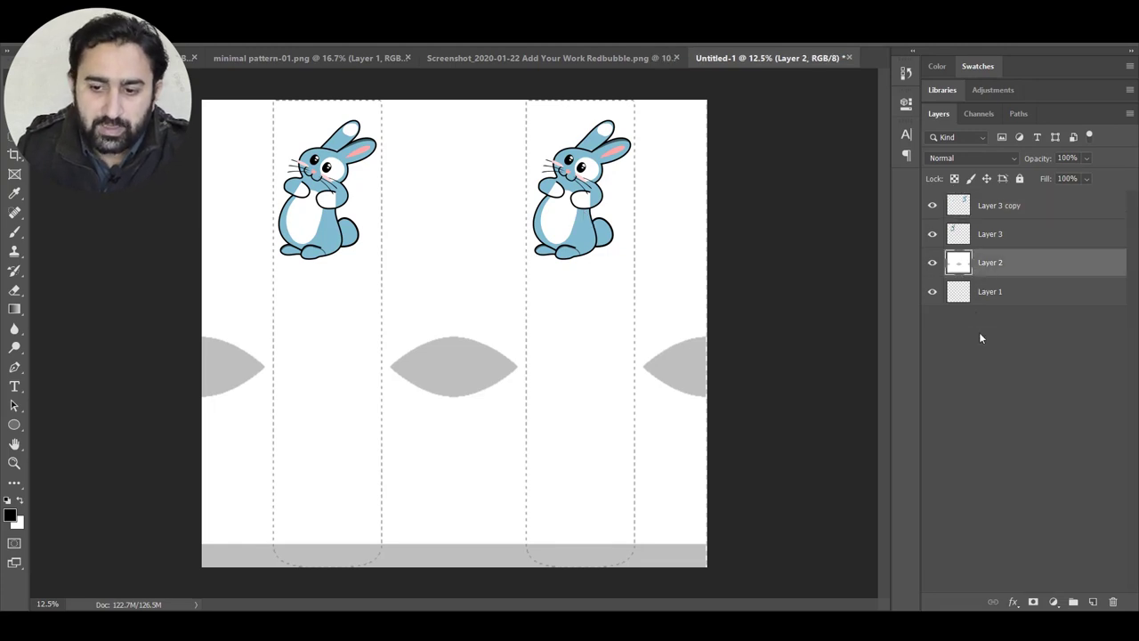
{"action": "left_click", "coordinate": [1053, 601]}
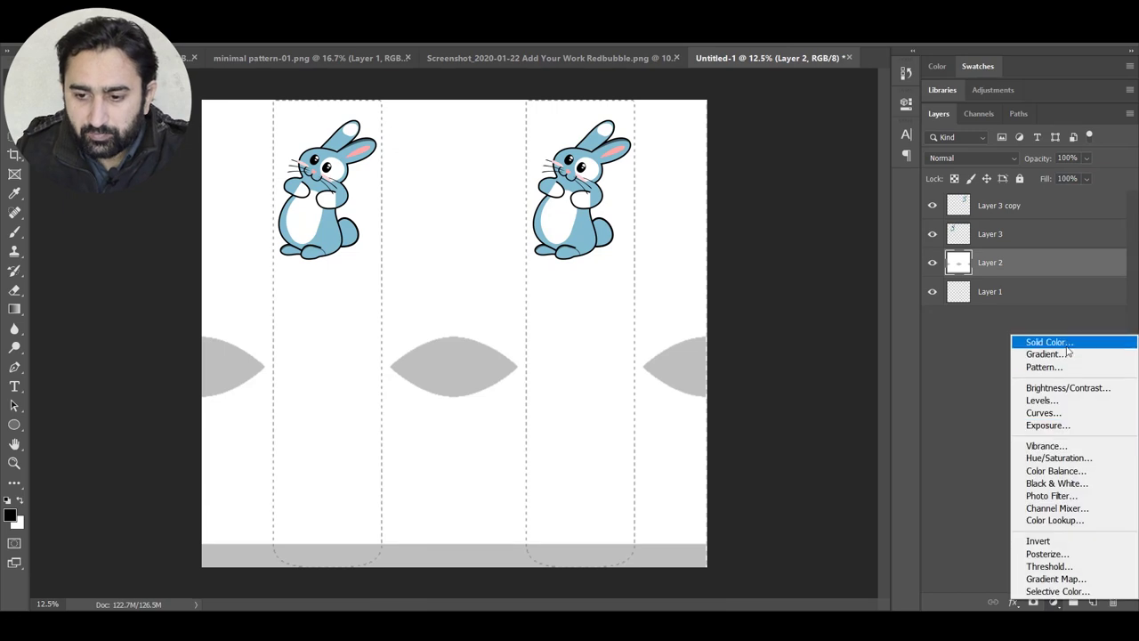
{"action": "left_click", "coordinate": [1067, 344]}
{"action": "left_click", "coordinate": [795, 338]}
{"action": "left_click", "coordinate": [865, 301]}
{"action": "mouse_move", "coordinate": [797, 336]}
{"action": "left_mouse_down"}
{"action": "mouse_move", "coordinate": [804, 311]}
{"action": "mouse_move", "coordinate": [800, 356]}
{"action": "left_mouse_up"}
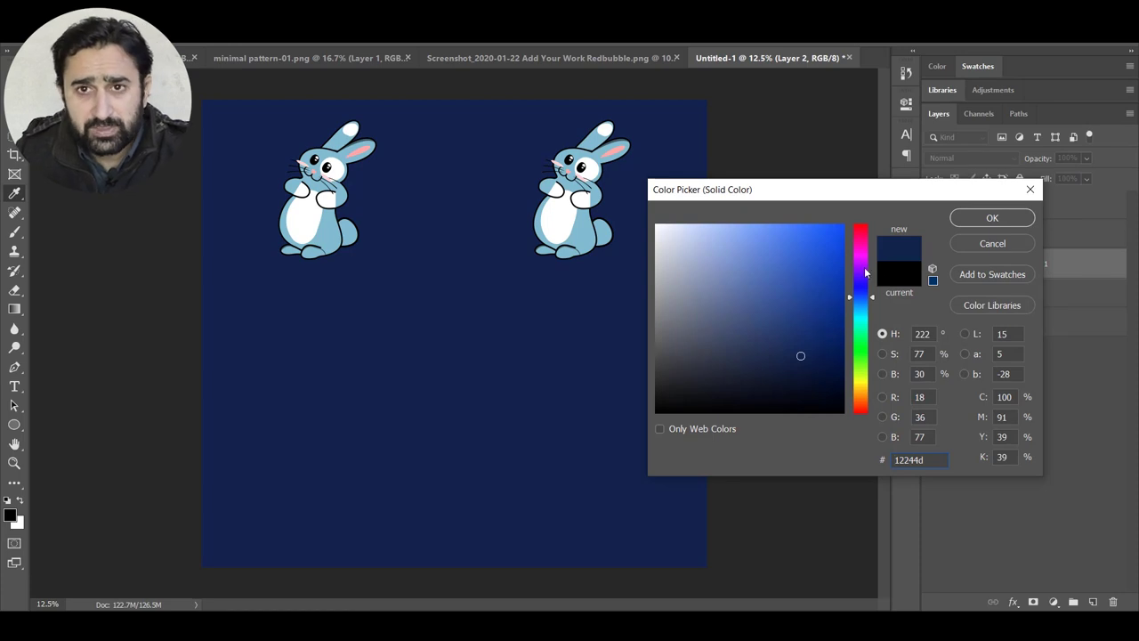
{"action": "left_click", "coordinate": [997, 248]}
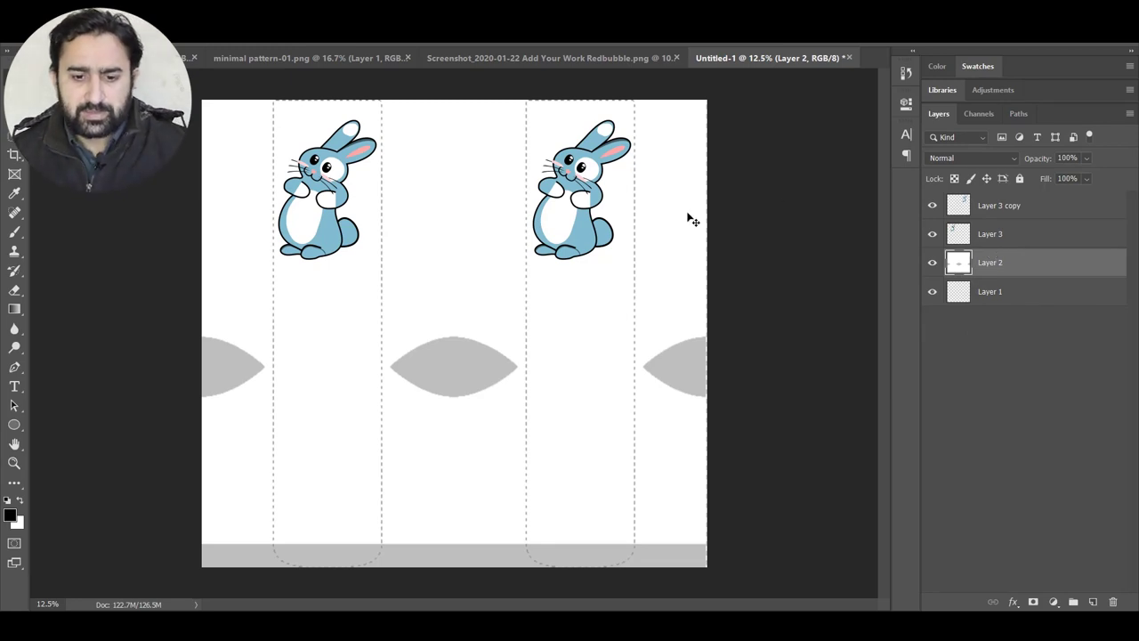
Duplicate both rabbit layers, place the copies in the lower part of the sock outlines, and delete them
{"action": "left_click", "coordinate": [994, 233]}
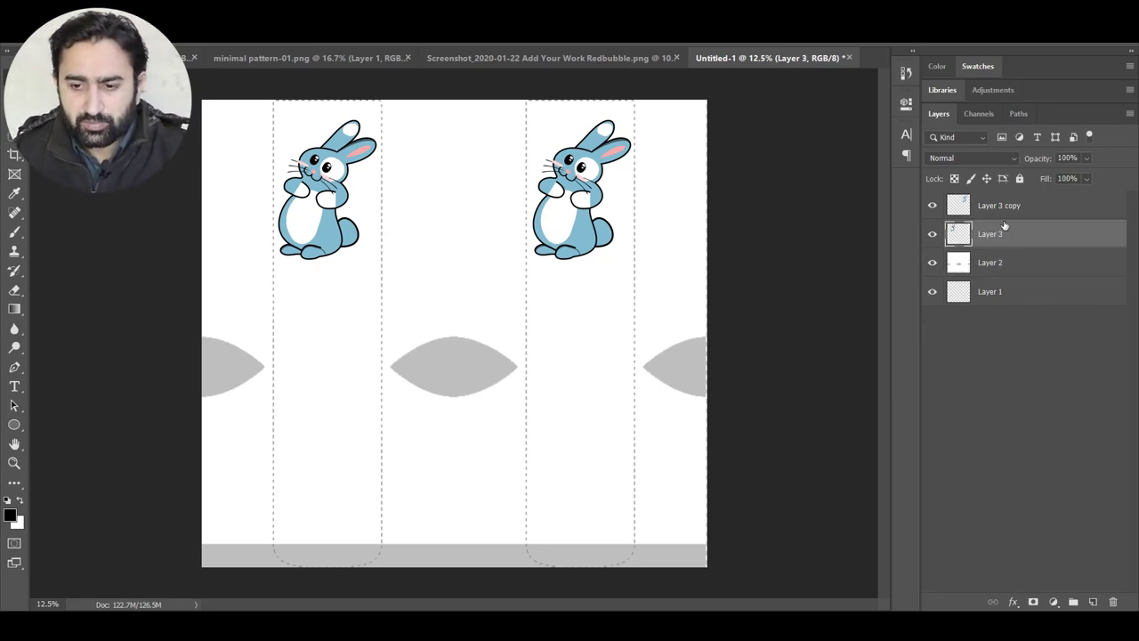
{"action": "left_click", "coordinate": [992, 208], "text": "shift"}
{"action": "key", "text": "ctrl+j"}
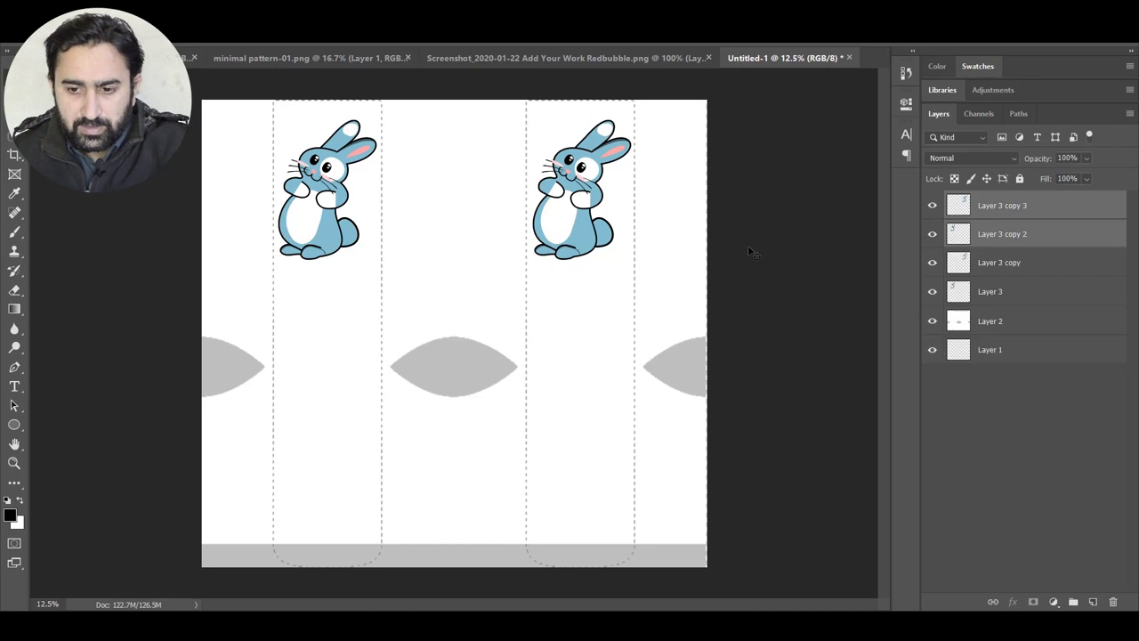
{"action": "left_click_drag", "start_coordinate": [557, 192], "coordinate": [552, 457]}
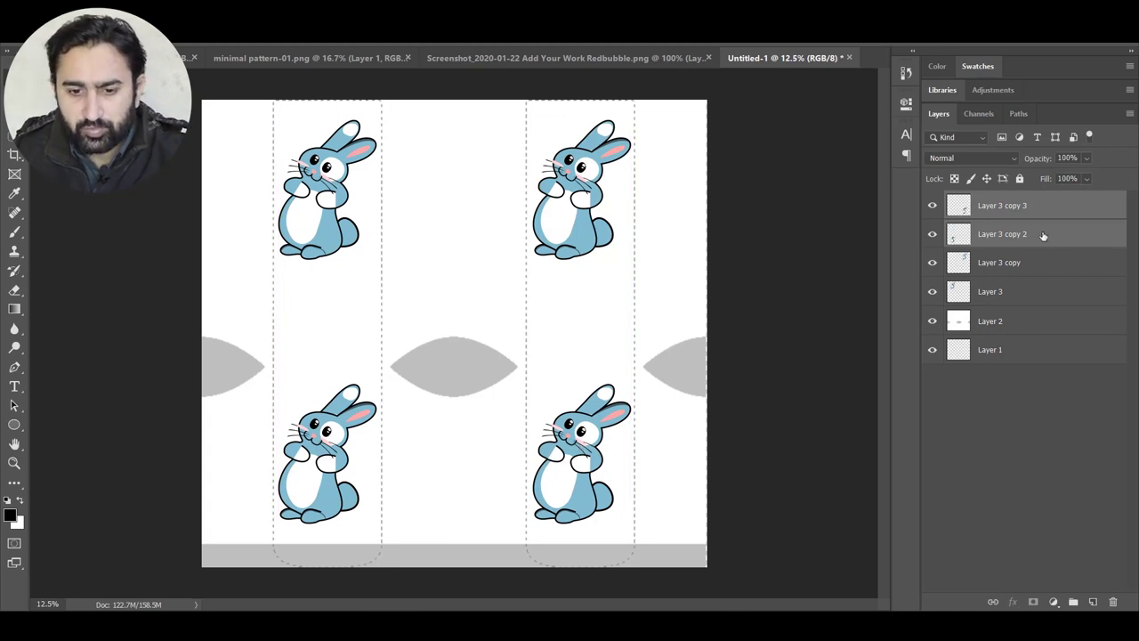
{"action": "left_click_drag", "start_coordinate": [1043, 235], "coordinate": [1116, 602]}
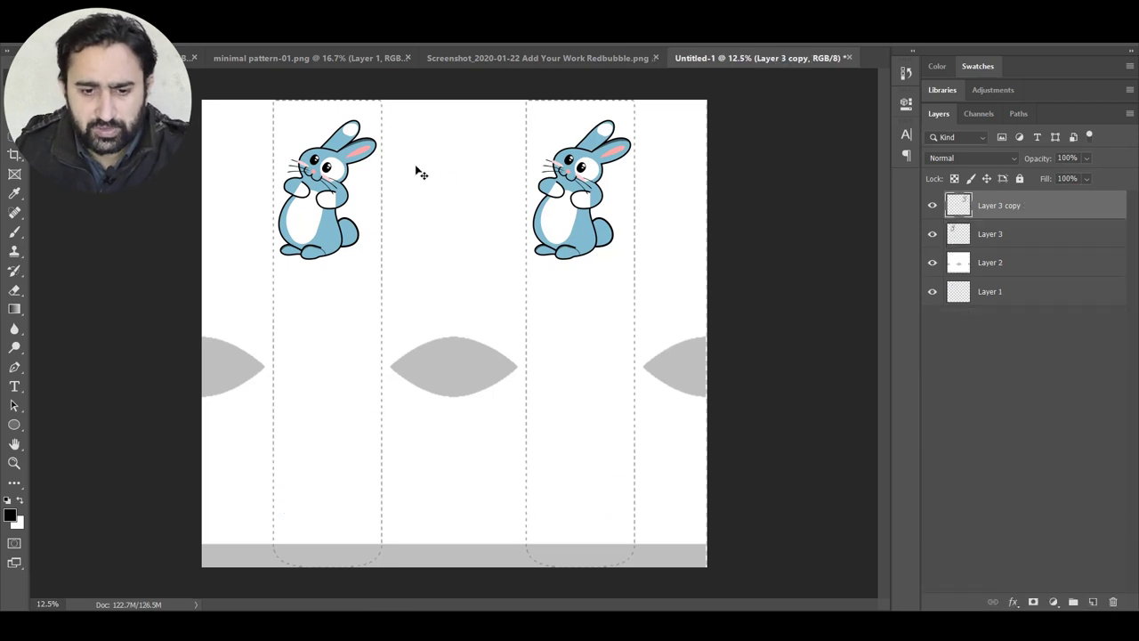
Hide the sock template layer to view the rabbits on transparency, and show it again
{"action": "left_click", "coordinate": [932, 263]}
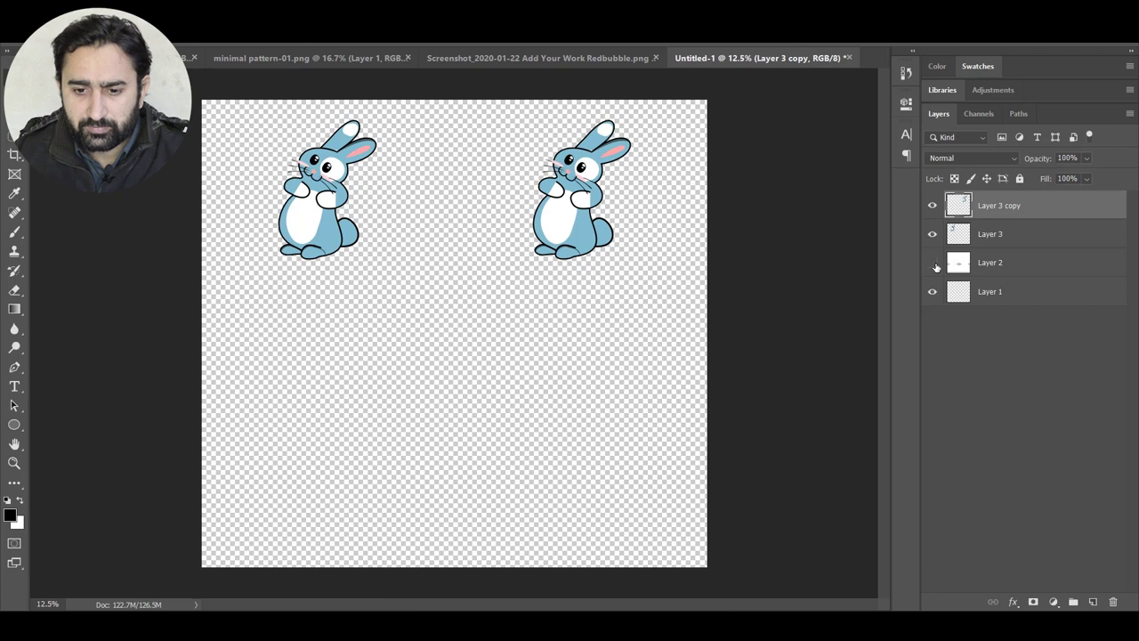
{"action": "left_click", "coordinate": [933, 262]}
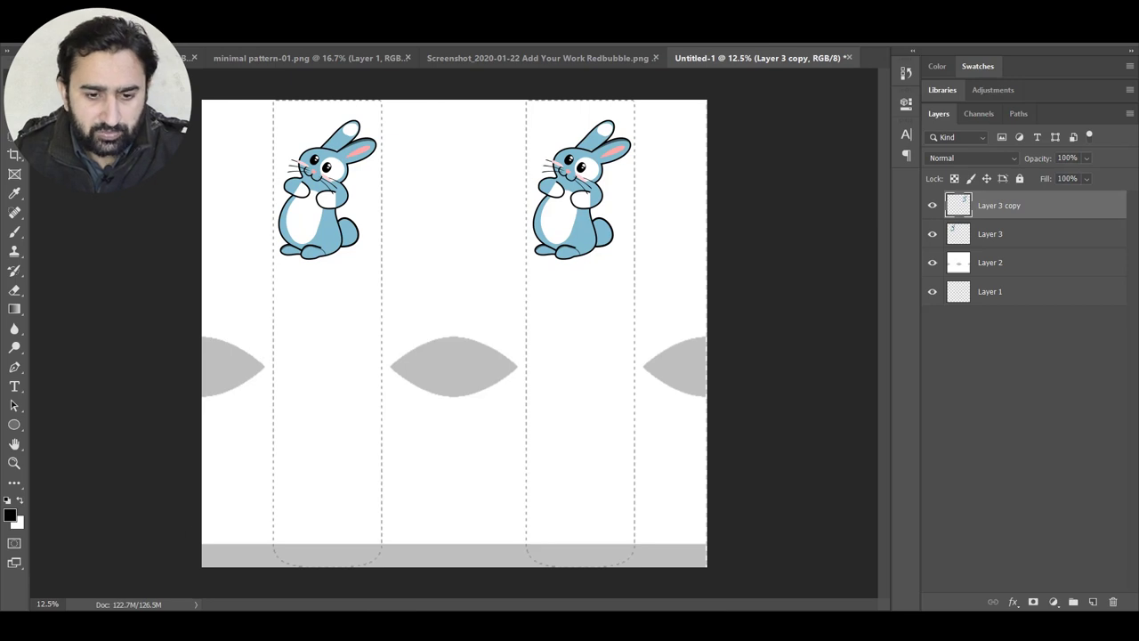
Switch to the browser to look over the minimalist pattern image results, and return to Photoshop
{"action": "key", "text": "alt+Tab"}
{"action": "key", "text": "ctrl+Tab"}
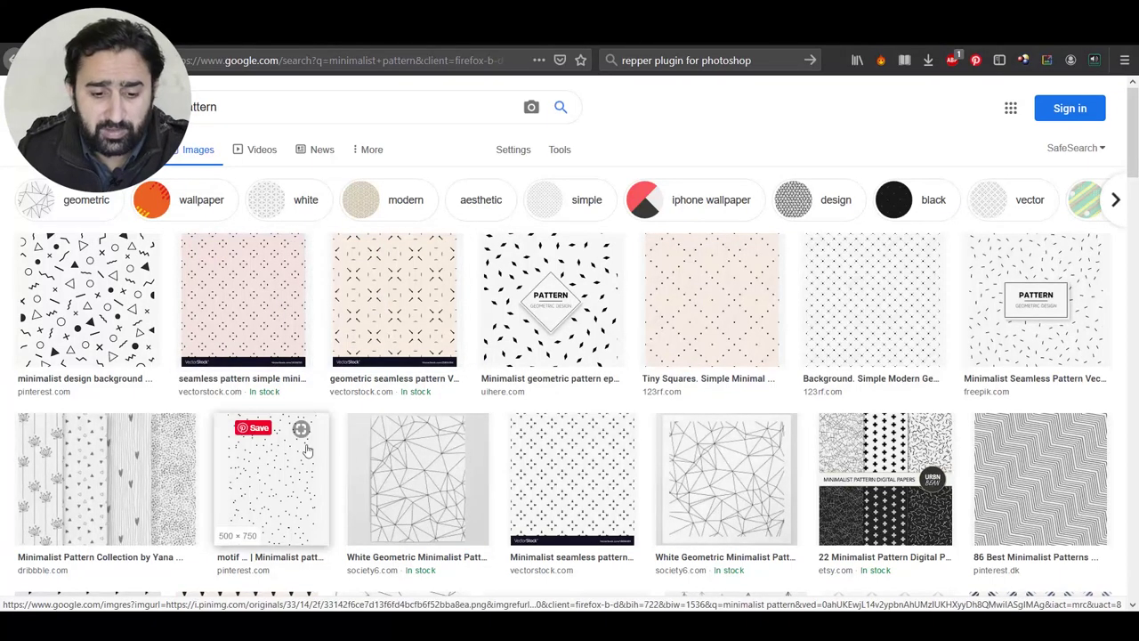
{"action": "key", "text": "alt+Tab"}
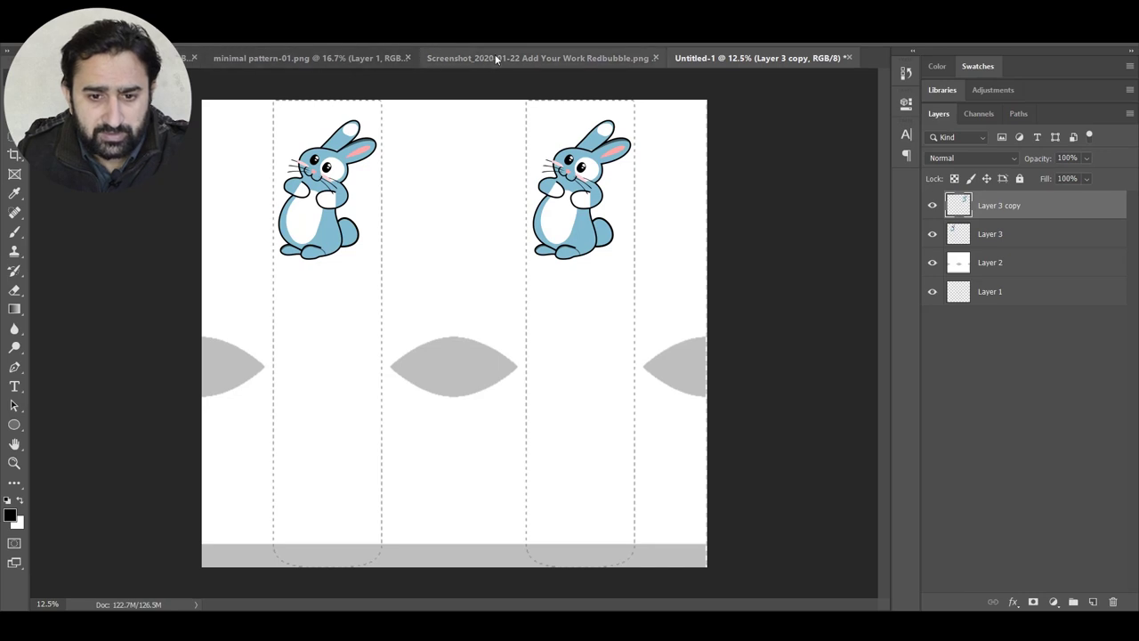
Define the minimal pattern-01.png artwork as a Photoshop pattern, keeping its file name as the pattern name
{"action": "left_click", "coordinate": [293, 58]}
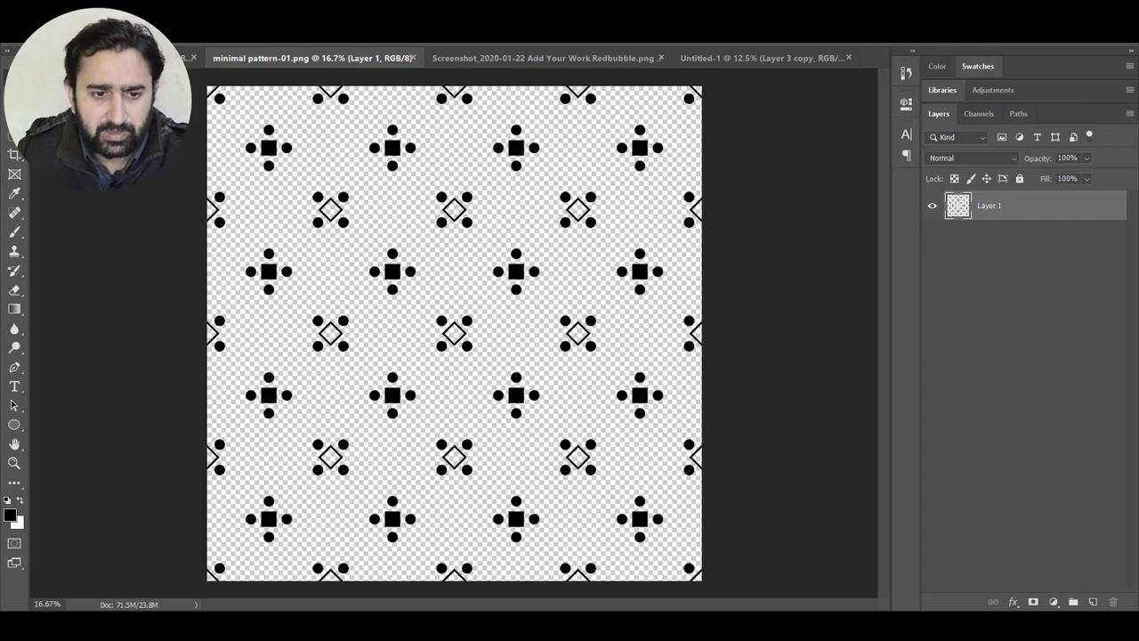
{"action": "key", "text": "alt+e"}
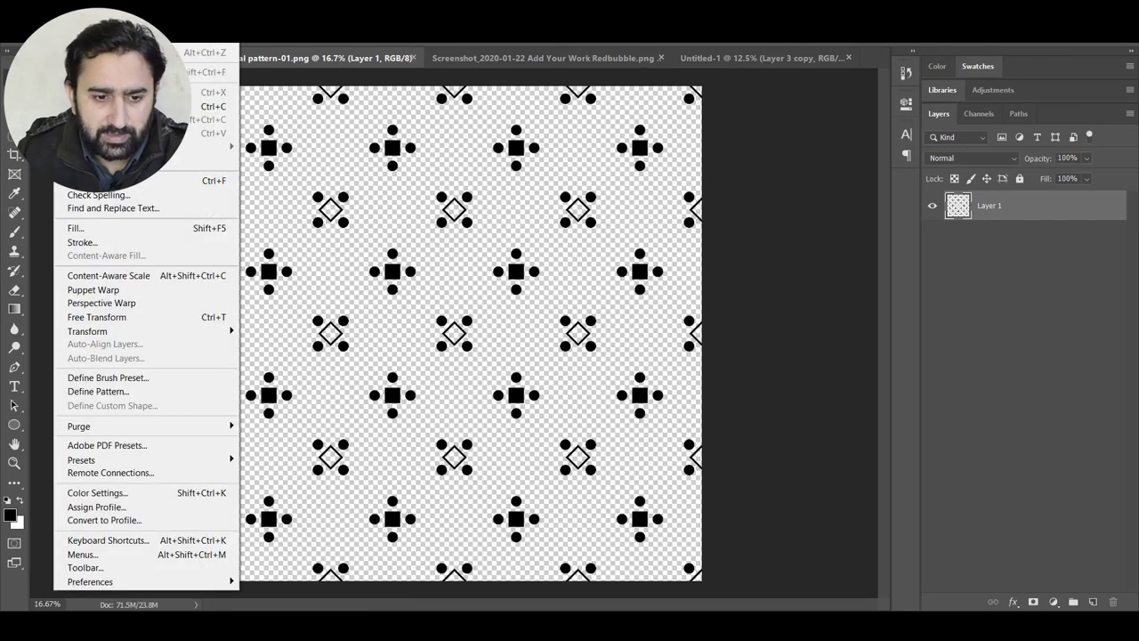
{"action": "left_click", "coordinate": [98, 391]}
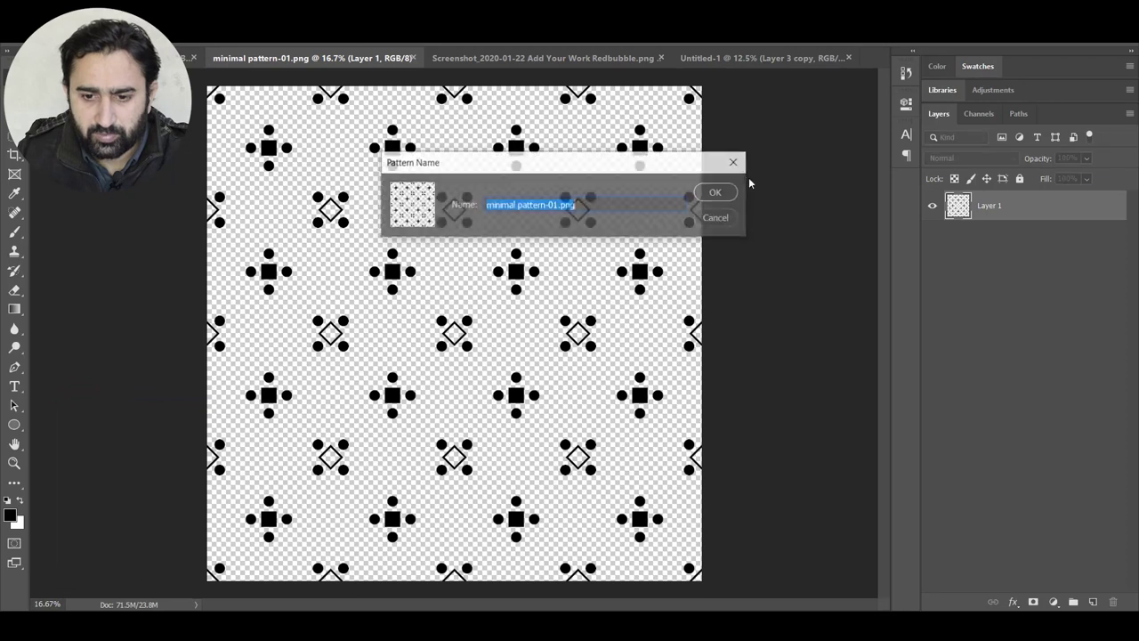
{"action": "left_click", "coordinate": [719, 190]}
Add a Pattern fill layer with the minimal pattern at 60% scale above the sock template layer in Untitled-1
{"action": "key", "text": "ctrl+Tab"}
{"action": "left_click", "coordinate": [710, 64]}
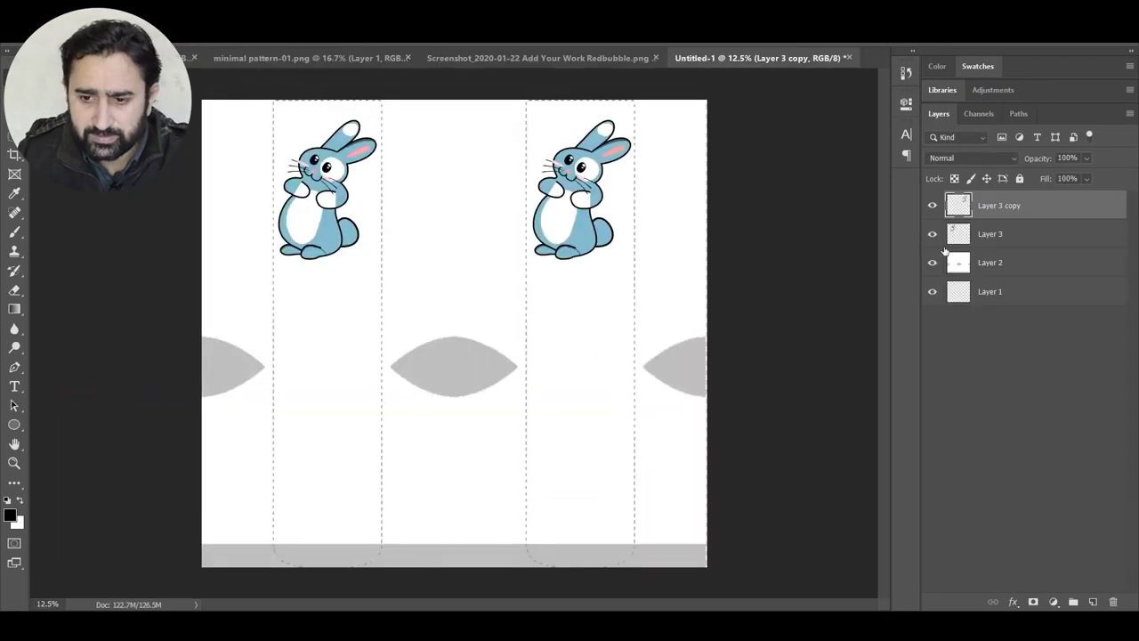
{"action": "left_click", "coordinate": [991, 261]}
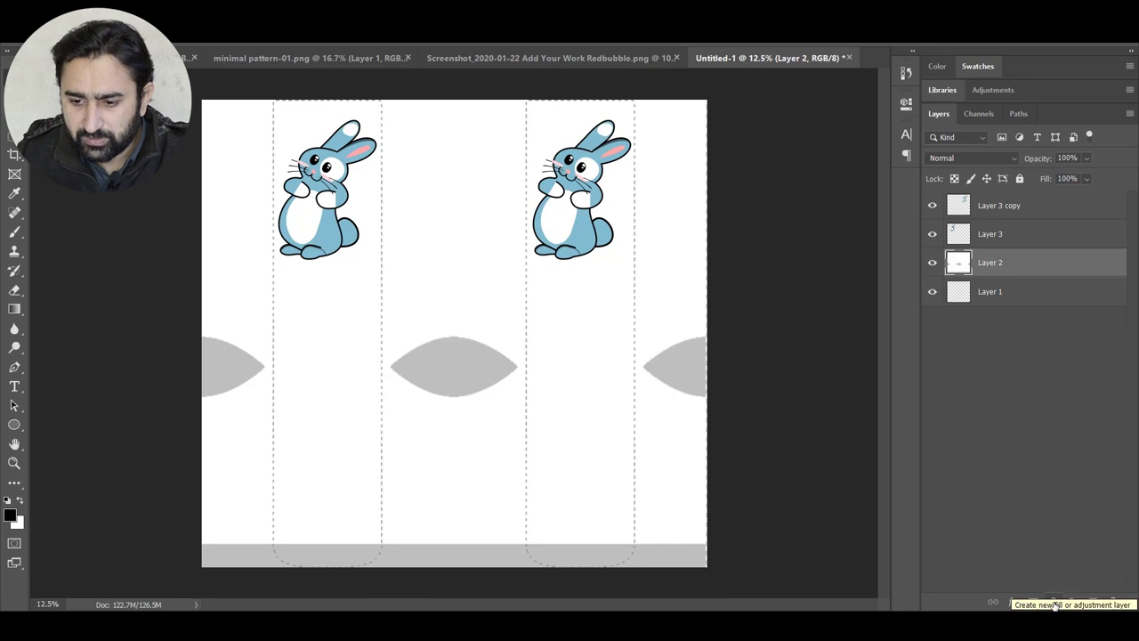
{"action": "left_click", "coordinate": [1054, 603]}
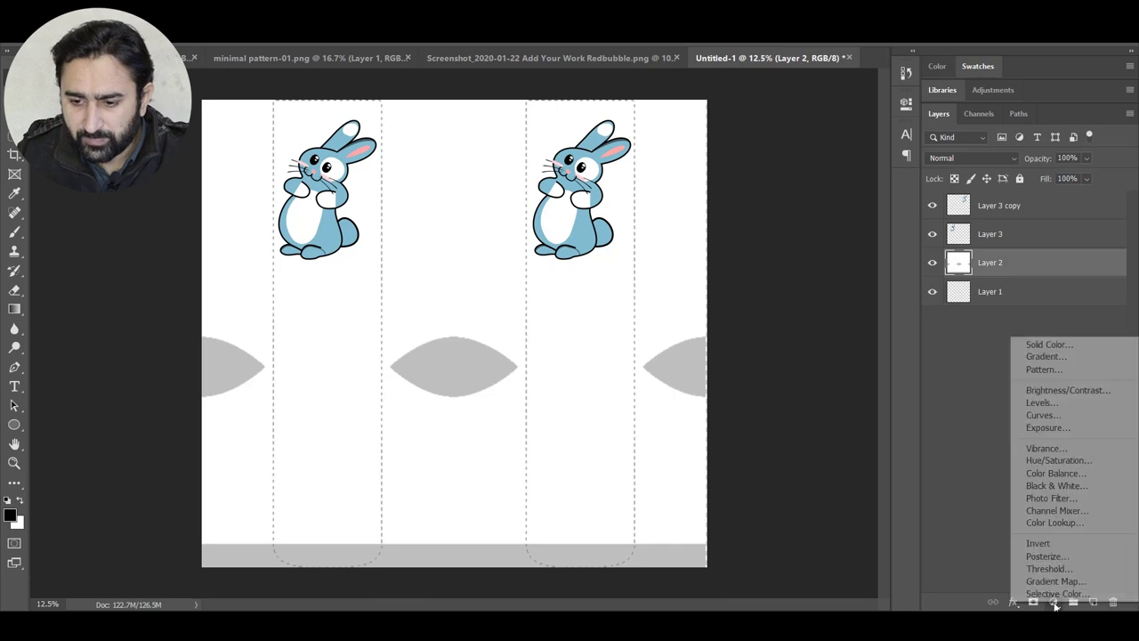
{"action": "left_click", "coordinate": [1058, 369]}
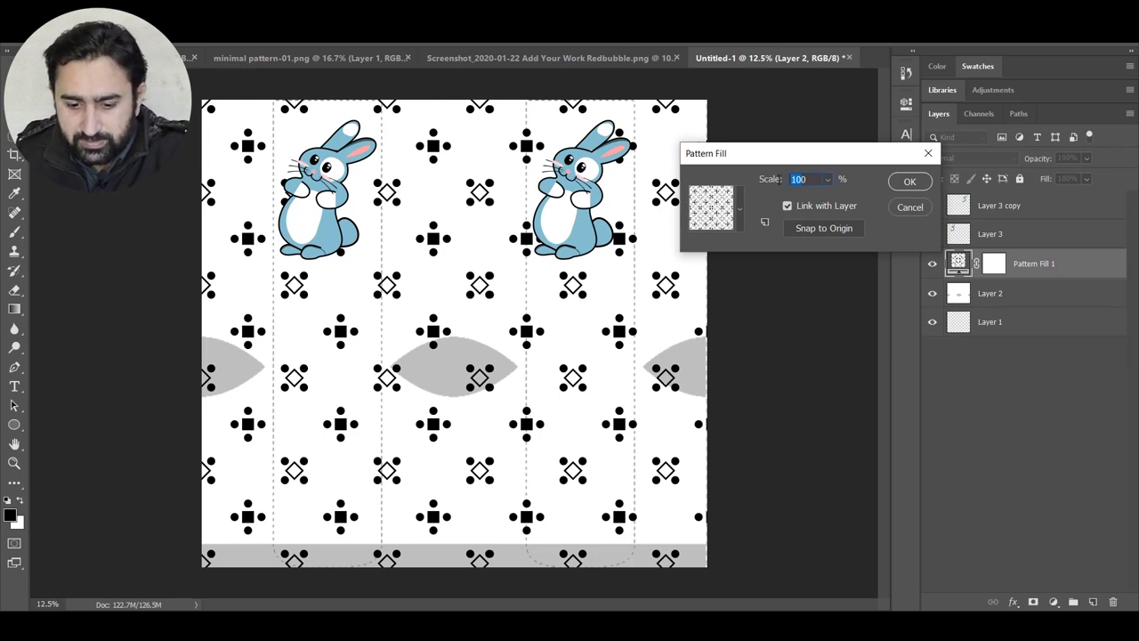
{"action": "type", "text": "80"}
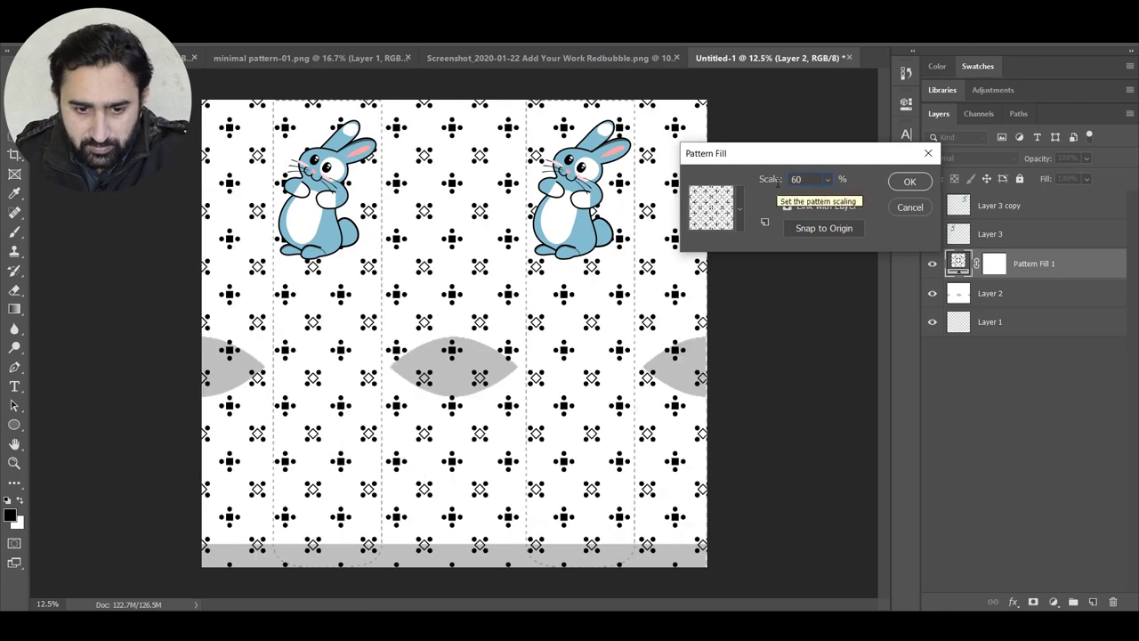
{"action": "left_click", "coordinate": [910, 180]}
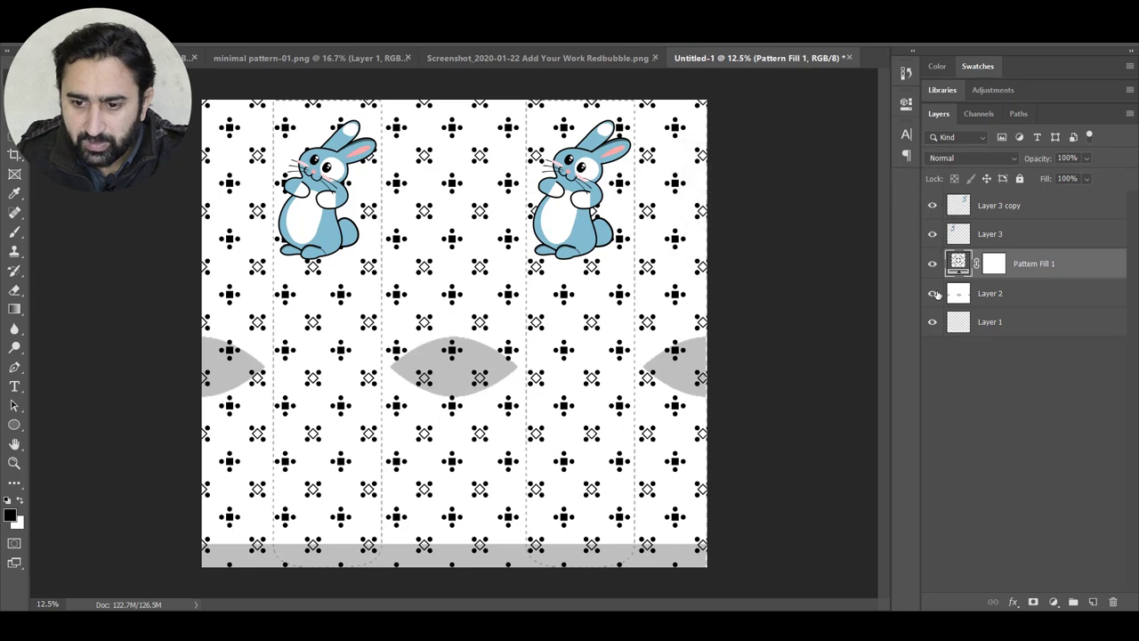
Hide the sock template layer and add a Solid Color fill beneath the pattern in a darkened shade of the rabbit's blue
{"action": "left_click", "coordinate": [949, 298]}
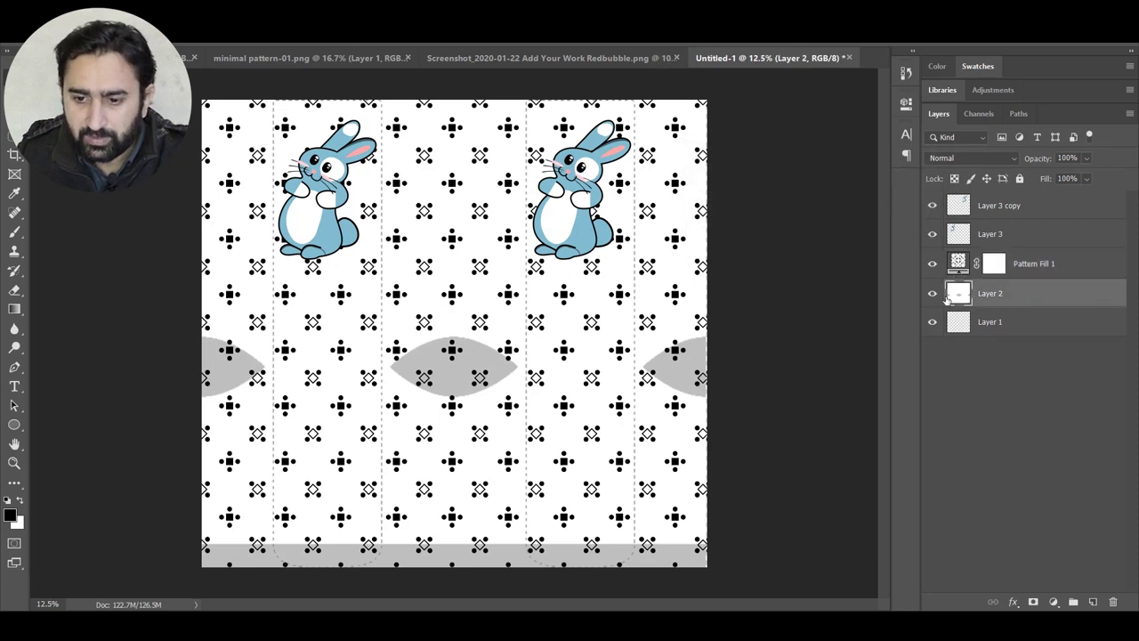
{"action": "left_click", "coordinate": [932, 294]}
{"action": "left_click", "coordinate": [1054, 601]}
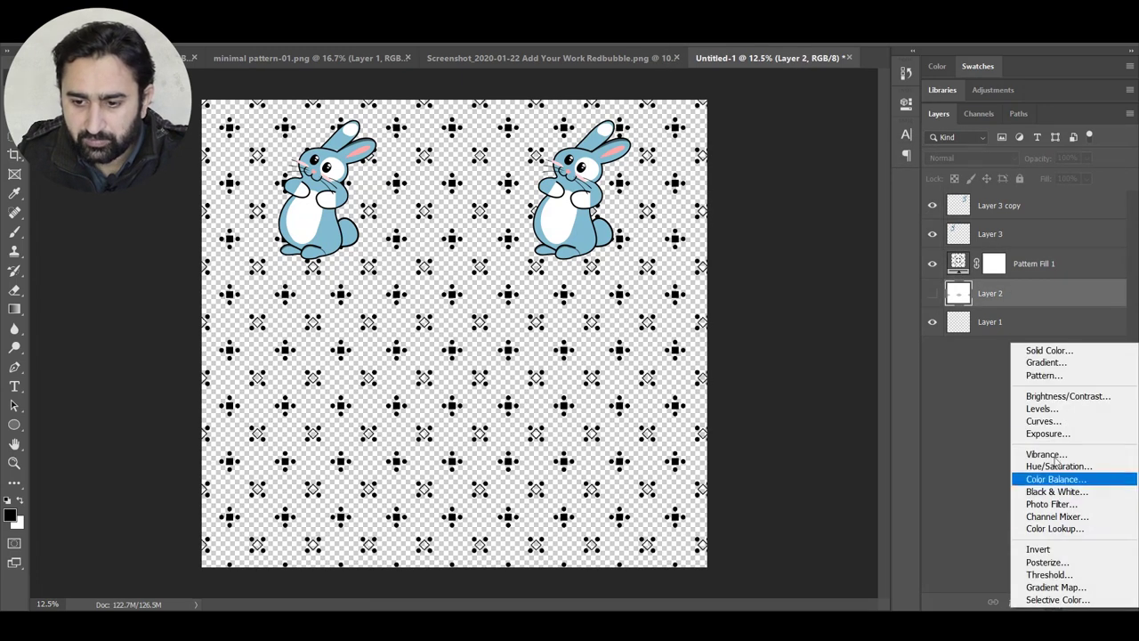
{"action": "left_click", "coordinate": [1063, 352]}
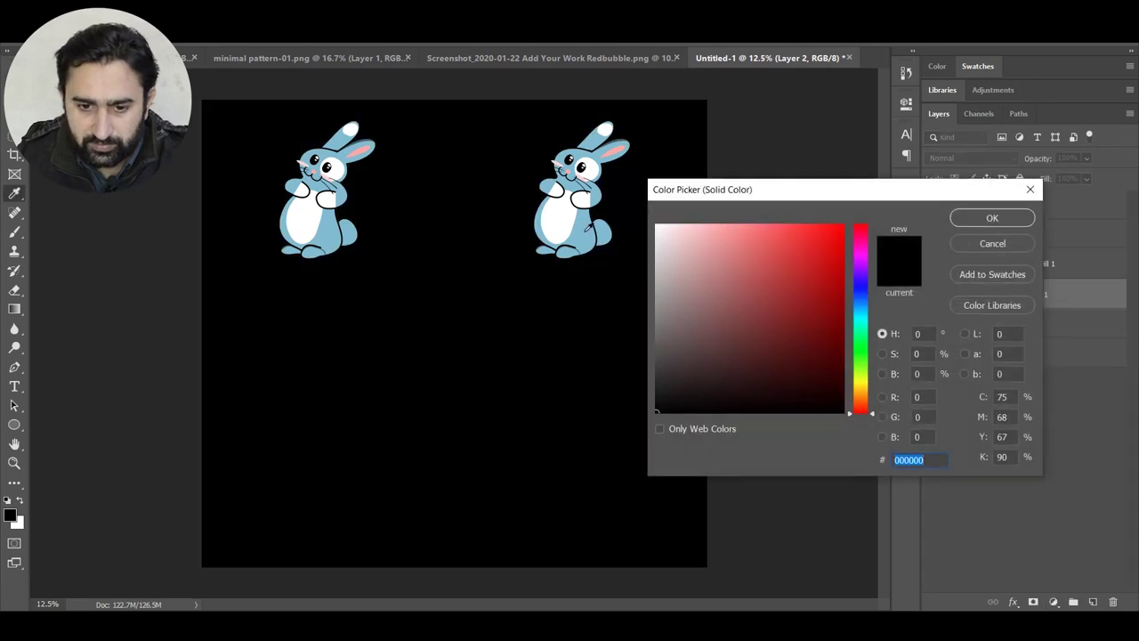
{"action": "left_click", "coordinate": [583, 228]}
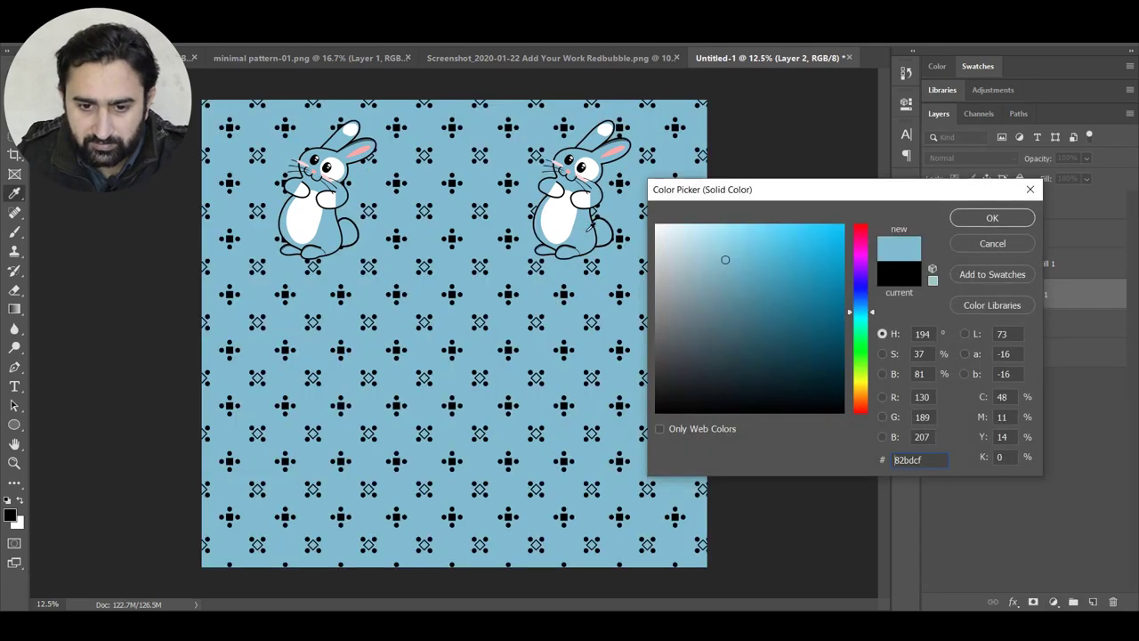
{"action": "mouse_move", "coordinate": [726, 279]}
{"action": "left_mouse_down"}
{"action": "mouse_move", "coordinate": [725, 342]}
{"action": "mouse_move", "coordinate": [707, 368]}
{"action": "left_mouse_up"}
{"action": "left_click", "coordinate": [992, 217]}
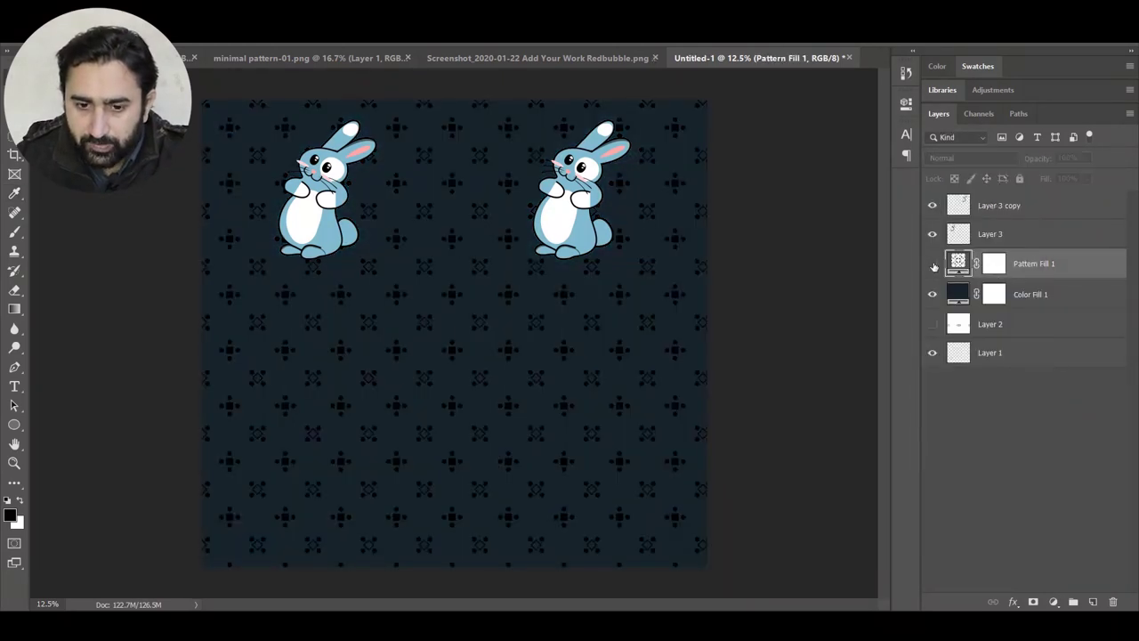
Set the pattern fill layer to Overlay blending at 21% opacity
{"action": "left_click", "coordinate": [976, 162]}
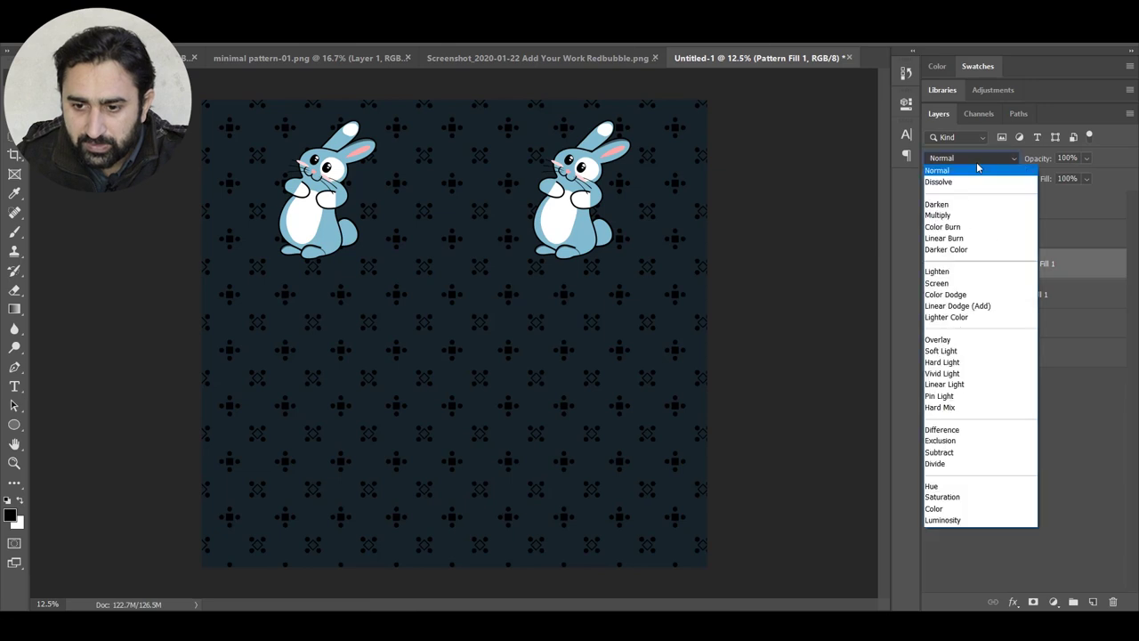
{"action": "left_click", "coordinate": [977, 339]}
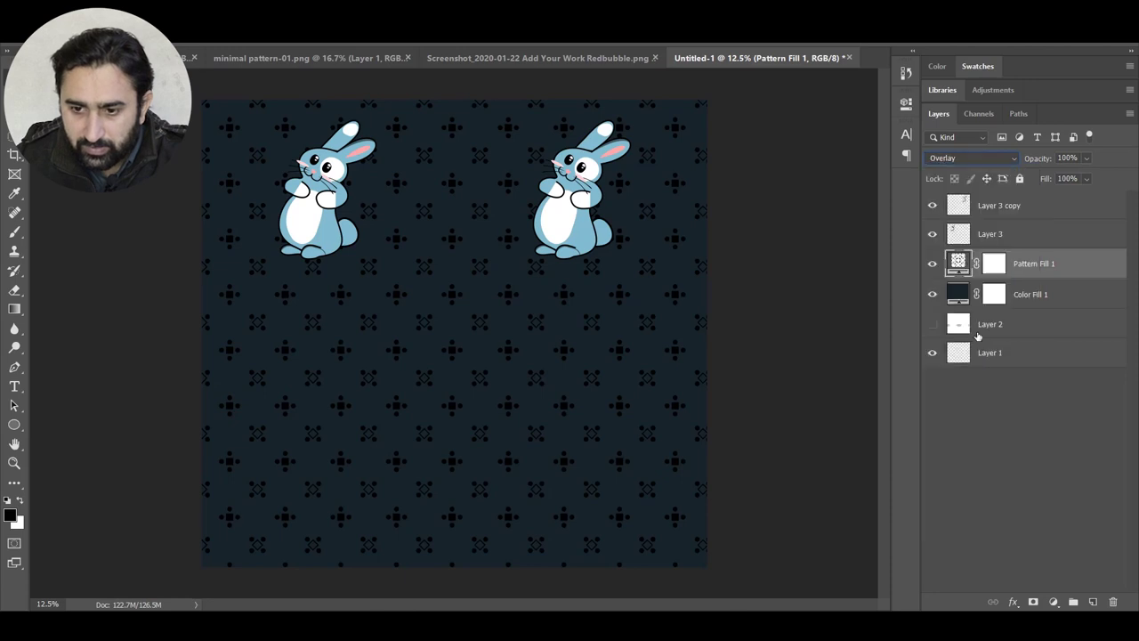
{"action": "left_click", "coordinate": [1086, 159]}
{"action": "left_click_drag", "start_coordinate": [1086, 178], "coordinate": [1049, 178]}
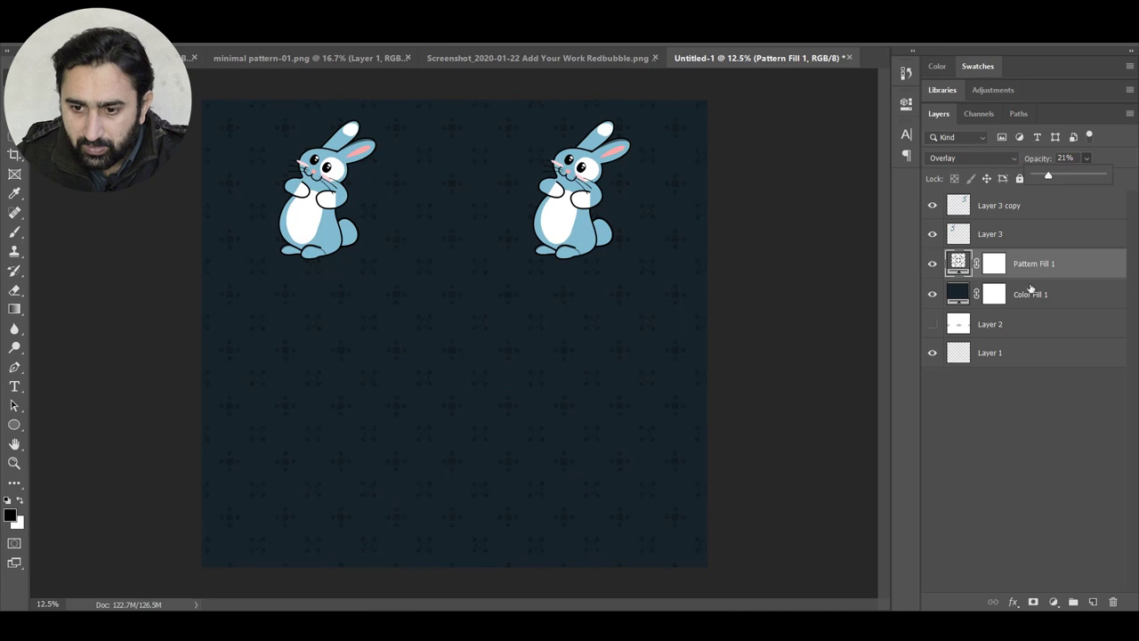
Lighten the solid colour background fill to #283d43
{"action": "double_click", "coordinate": [958, 293]}
{"action": "left_click_drag", "start_coordinate": [735, 382], "coordinate": [710, 353]}
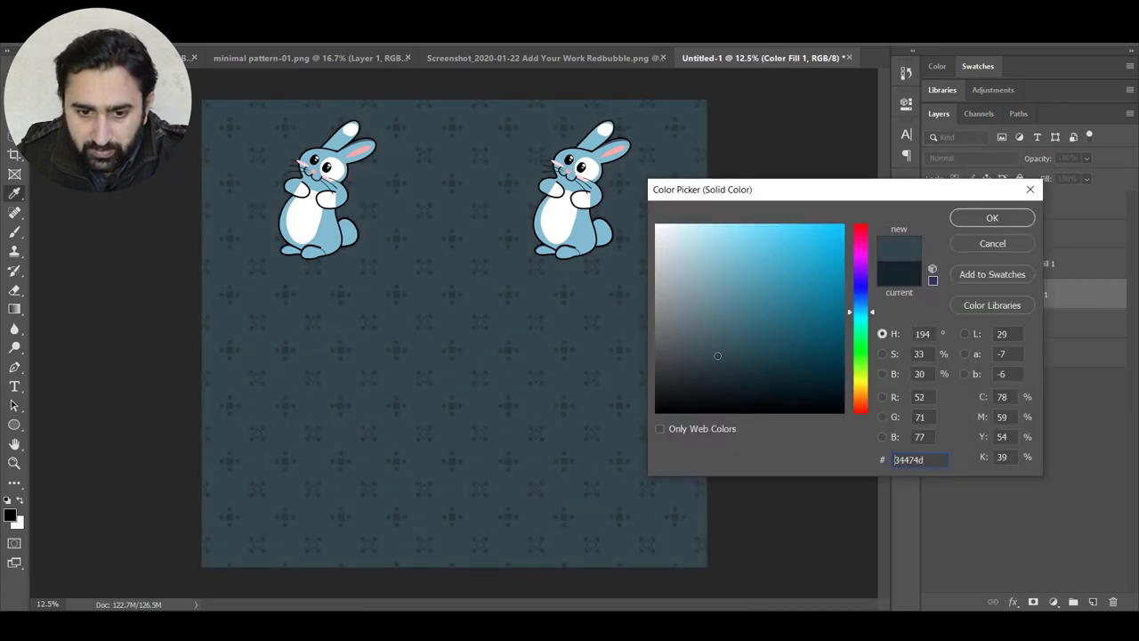
{"action": "left_click_drag", "start_coordinate": [719, 359], "coordinate": [731, 363]}
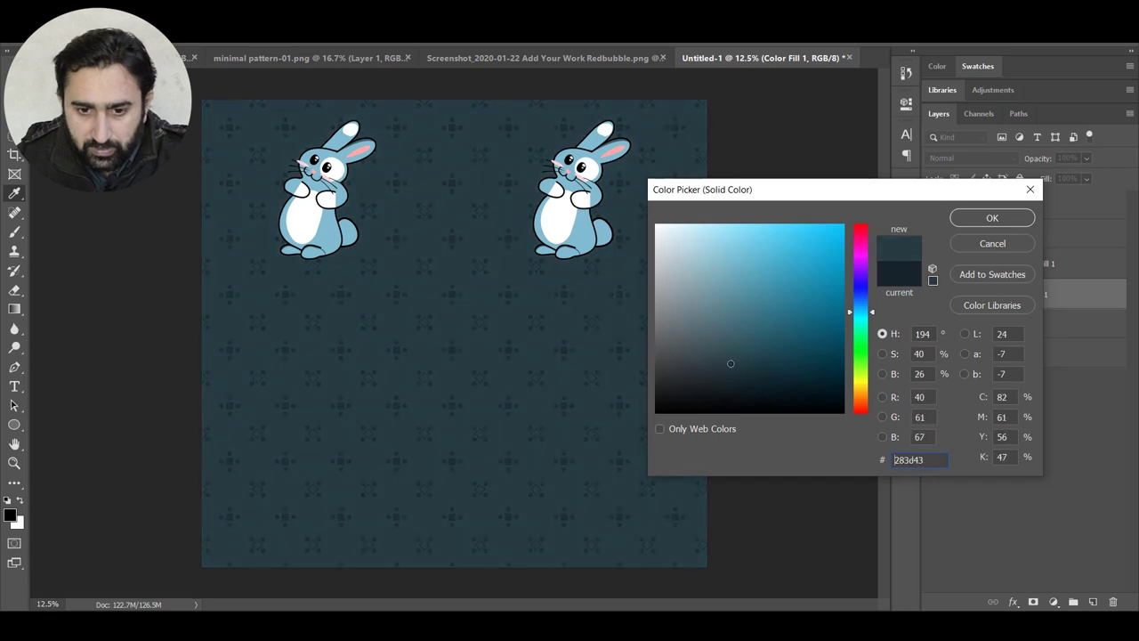
{"action": "left_click", "coordinate": [992, 218]}
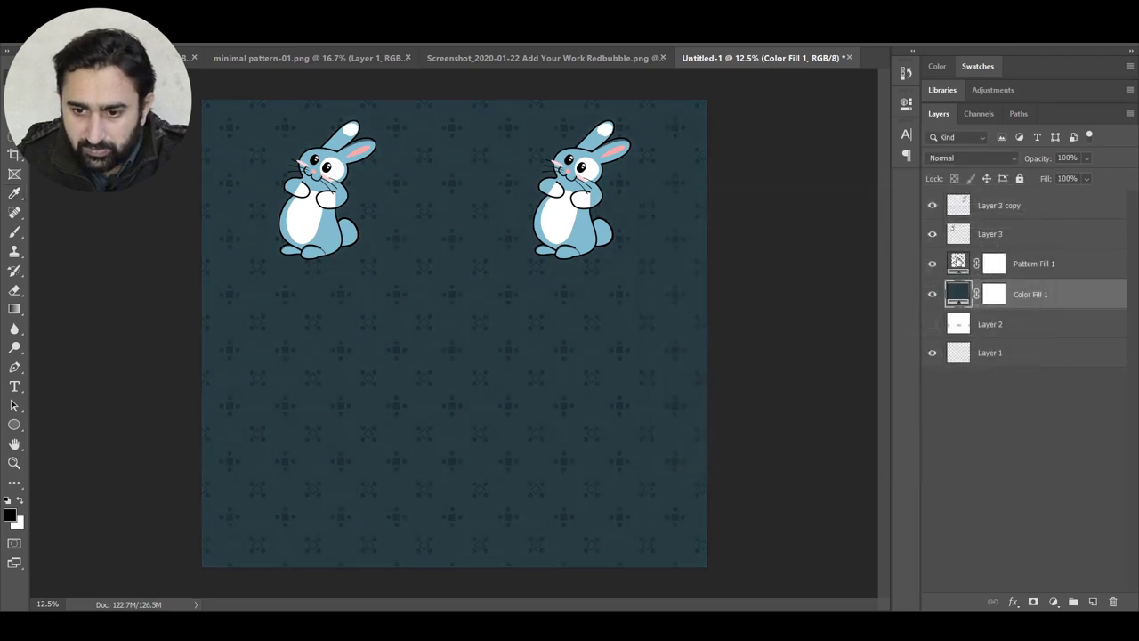
Set the pattern fill layer's blend mode to Divide and its opacity to 15%
{"action": "double_click", "coordinate": [957, 262]}
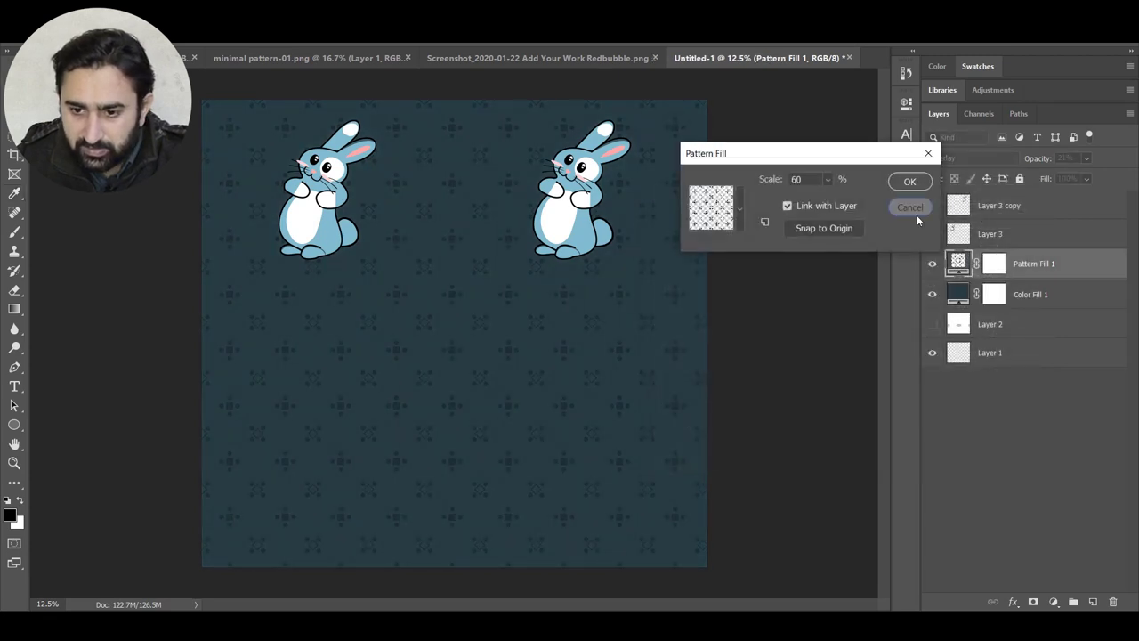
{"action": "left_click", "coordinate": [916, 214]}
{"action": "left_click", "coordinate": [978, 154]}
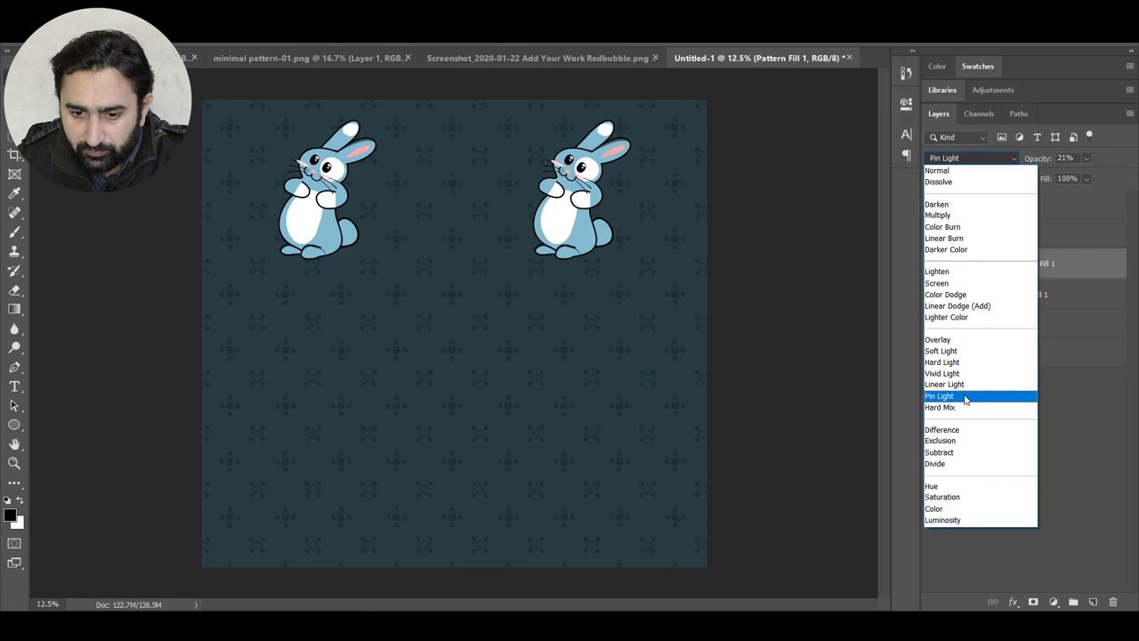
{"action": "left_click", "coordinate": [968, 465]}
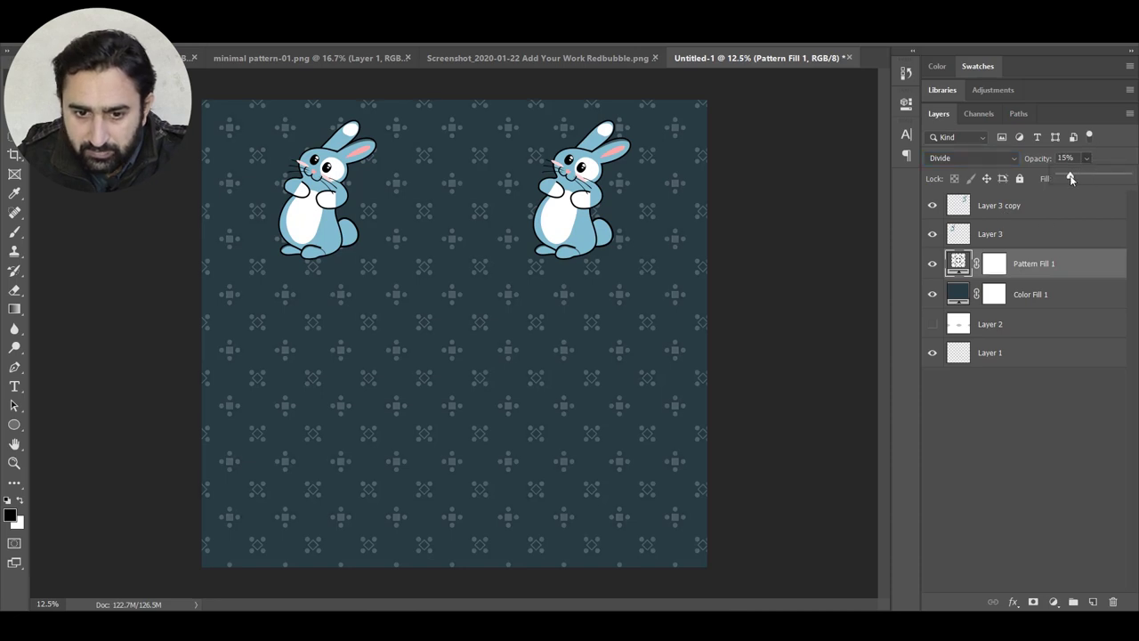
Darken the solid colour background fill to #1e2f34
{"action": "left_click", "coordinate": [954, 295]}
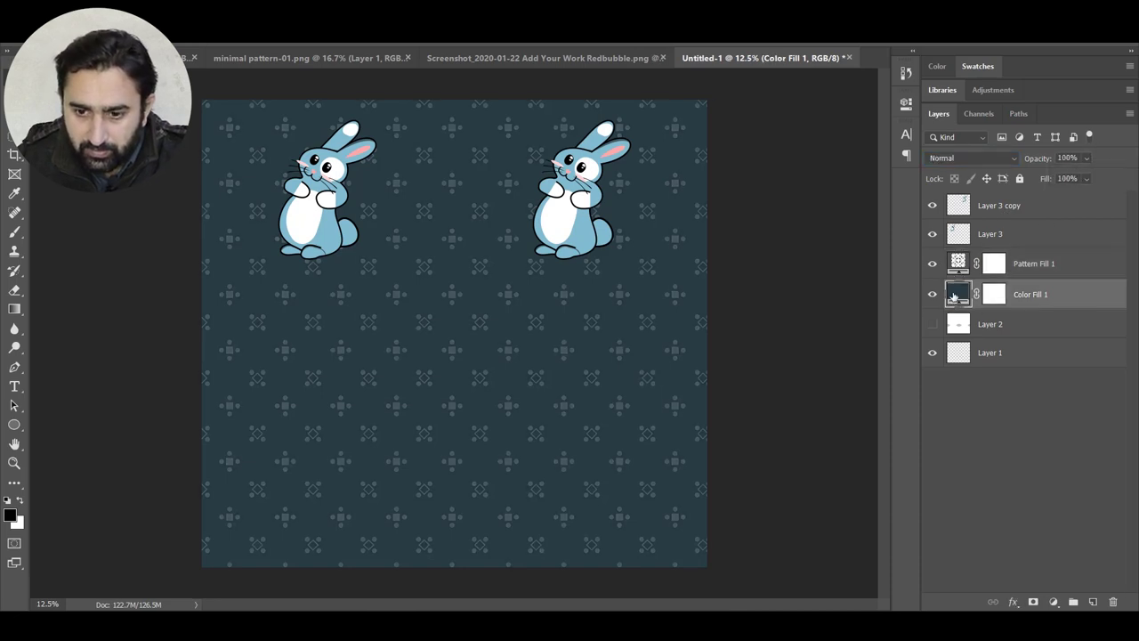
{"action": "double_click", "coordinate": [954, 295]}
{"action": "type", "text": "1d2d32"}
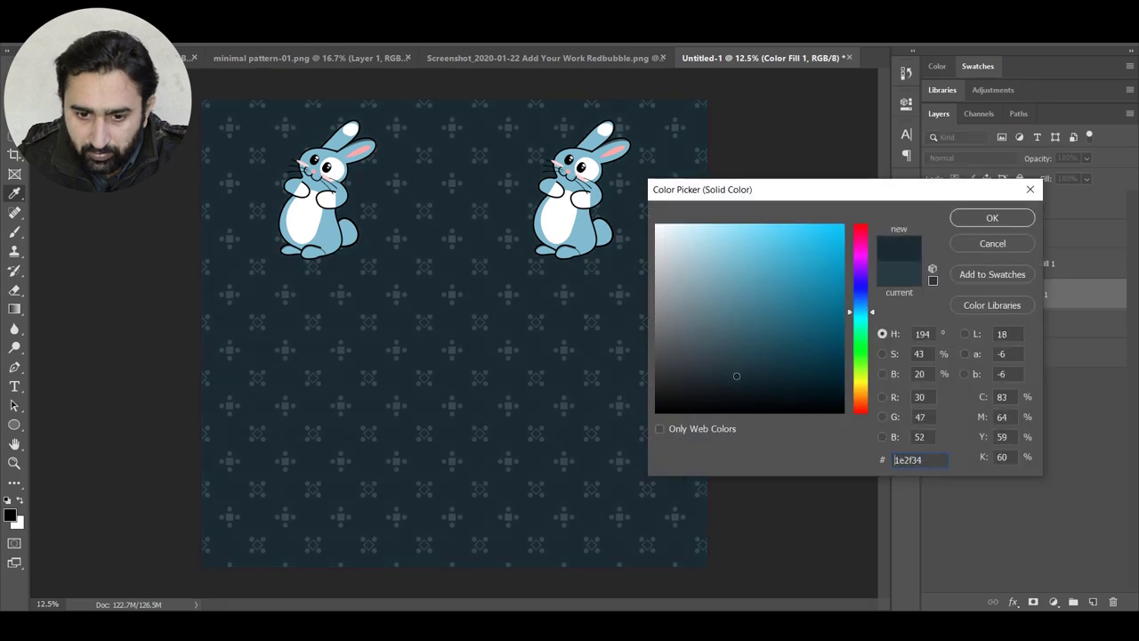
{"action": "key", "text": "Return"}
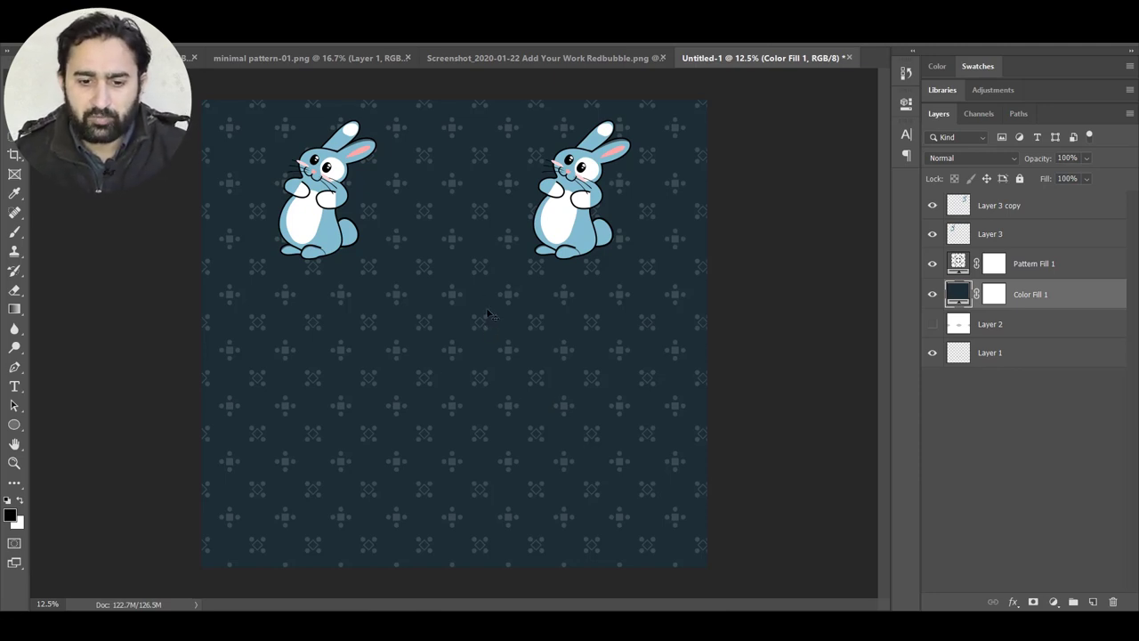
Lower the pattern fill layer's opacity to 12%
{"action": "left_click", "coordinate": [1087, 264]}
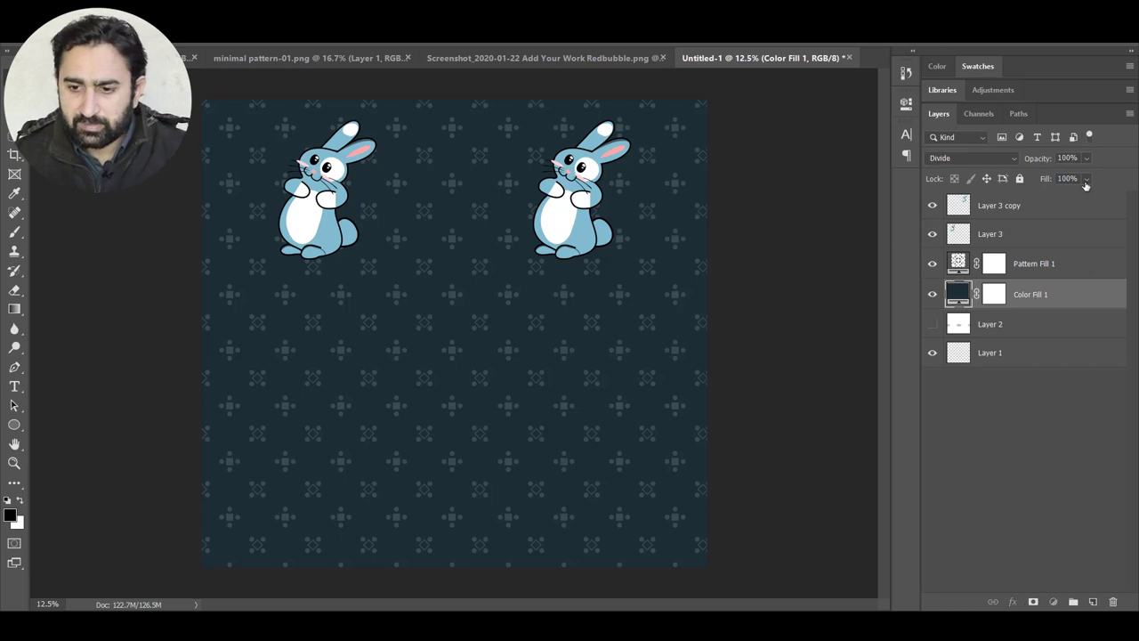
{"action": "left_click_drag", "start_coordinate": [1067, 178], "coordinate": [1066, 178]}
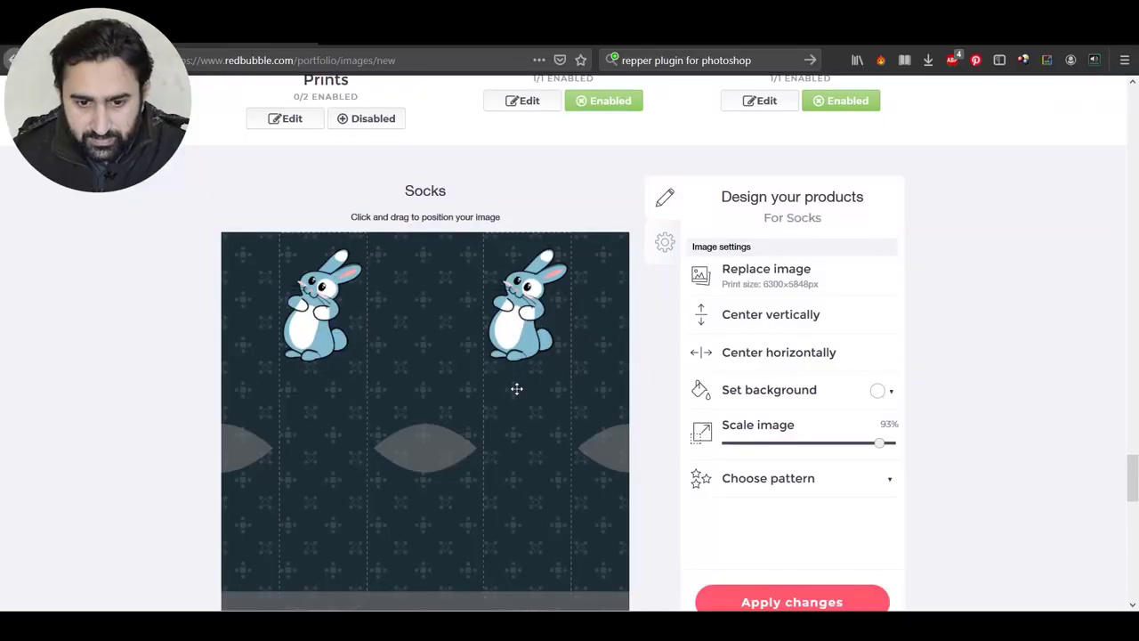
In Redbubble's socks editor, reposition the uploaded design and centre it horizontally and vertically on the print area
{"action": "scroll", "coordinate": [516, 391], "scroll_direction": "up", "scroll_amount": 3}
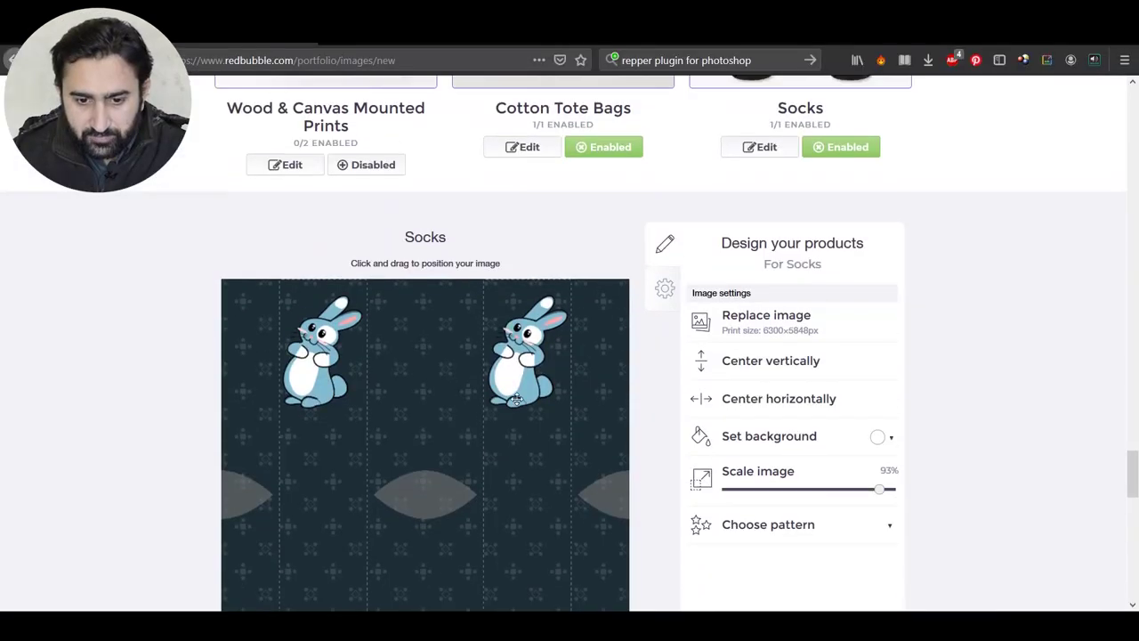
{"action": "scroll", "coordinate": [534, 409], "scroll_direction": "up", "scroll_amount": 2}
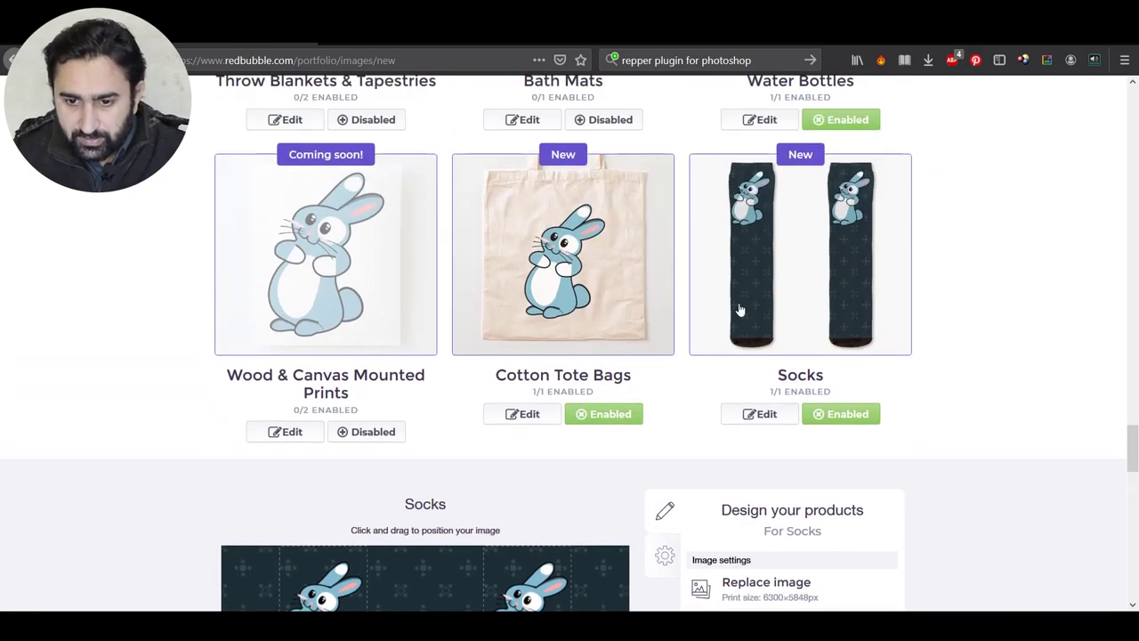
{"action": "scroll", "coordinate": [514, 464], "scroll_direction": "down", "scroll_amount": 1}
{"action": "scroll", "coordinate": [513, 464], "scroll_direction": "down", "scroll_amount": 3}
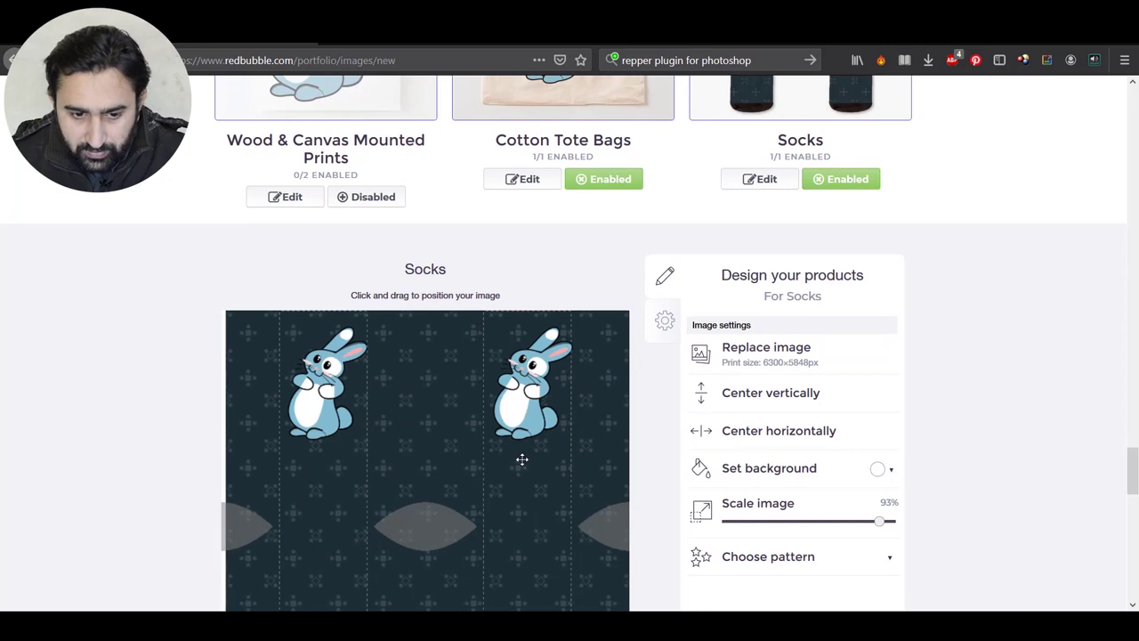
{"action": "left_click_drag", "start_coordinate": [522, 458], "coordinate": [514, 457]}
{"action": "left_click", "coordinate": [783, 431]}
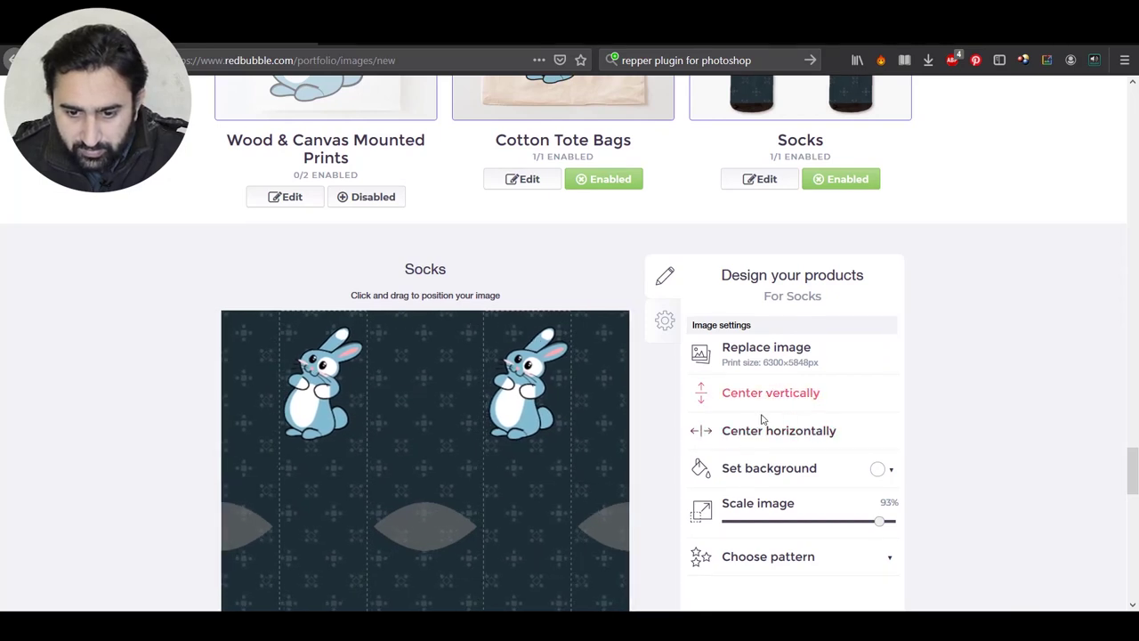
{"action": "left_click", "coordinate": [880, 524]}
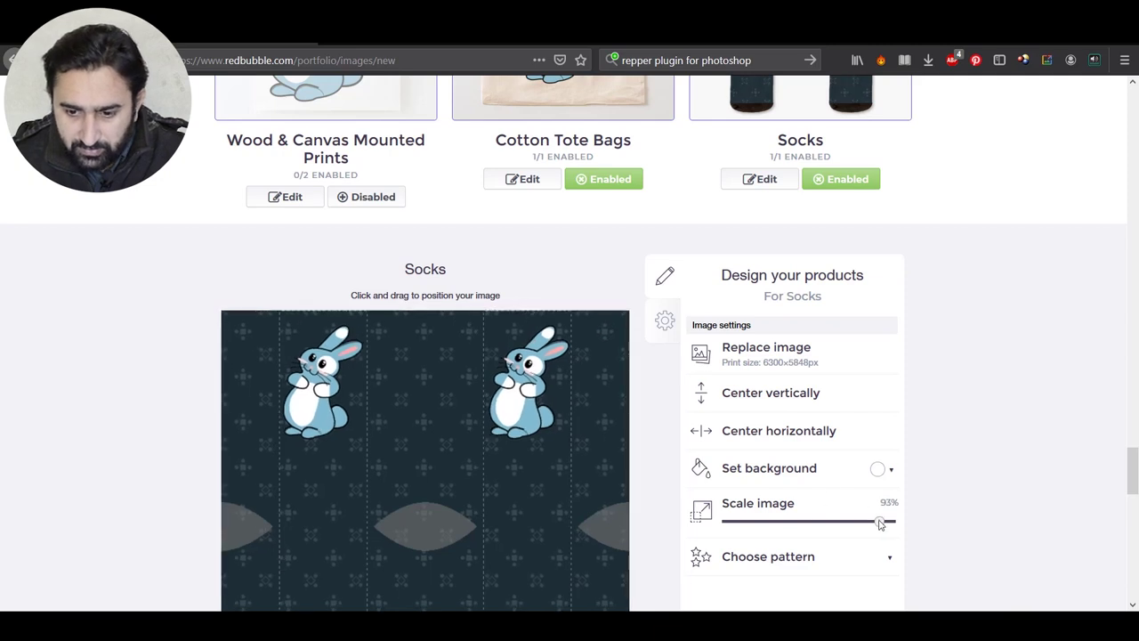
{"action": "left_click", "coordinate": [818, 397]}
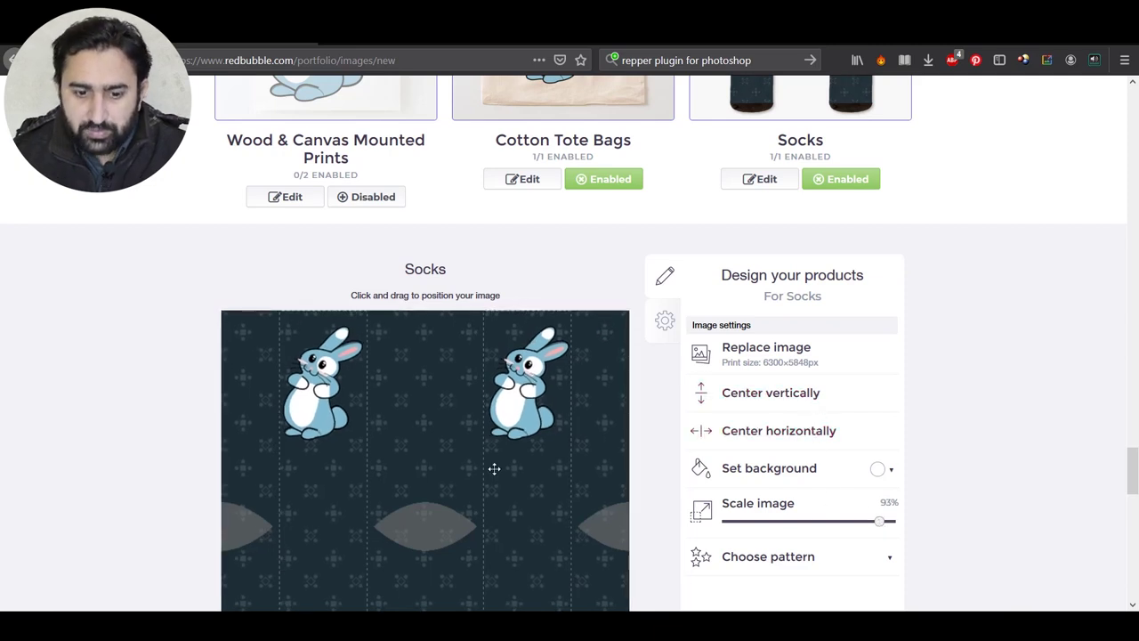
Compare the socks product preview with the design's placement on the sock print area
{"action": "scroll", "coordinate": [507, 490], "scroll_direction": "up", "scroll_amount": 3}
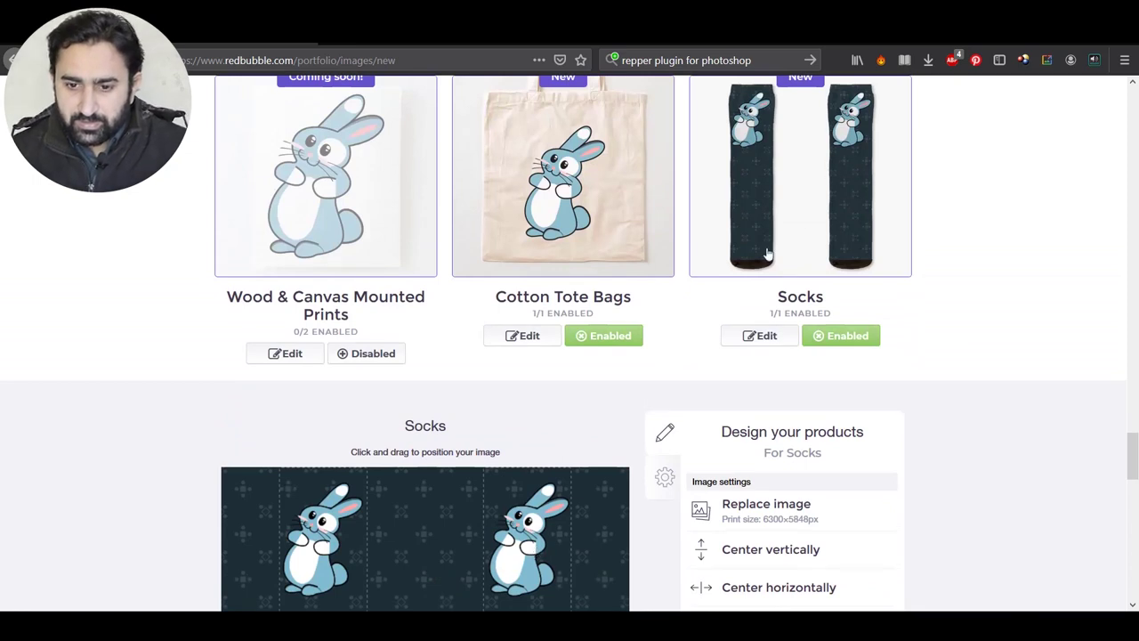
{"action": "scroll", "coordinate": [623, 409], "scroll_direction": "down", "scroll_amount": 1}
{"action": "scroll", "coordinate": [551, 409], "scroll_direction": "down", "scroll_amount": 3}
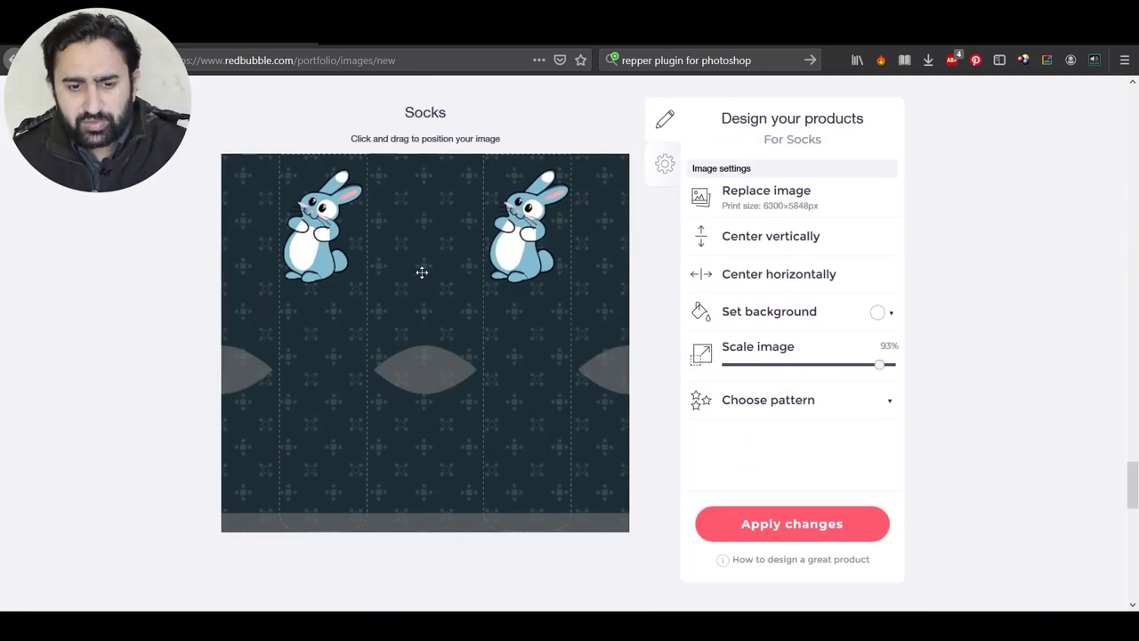
{"action": "scroll", "coordinate": [628, 415], "scroll_direction": "up", "scroll_amount": 3}
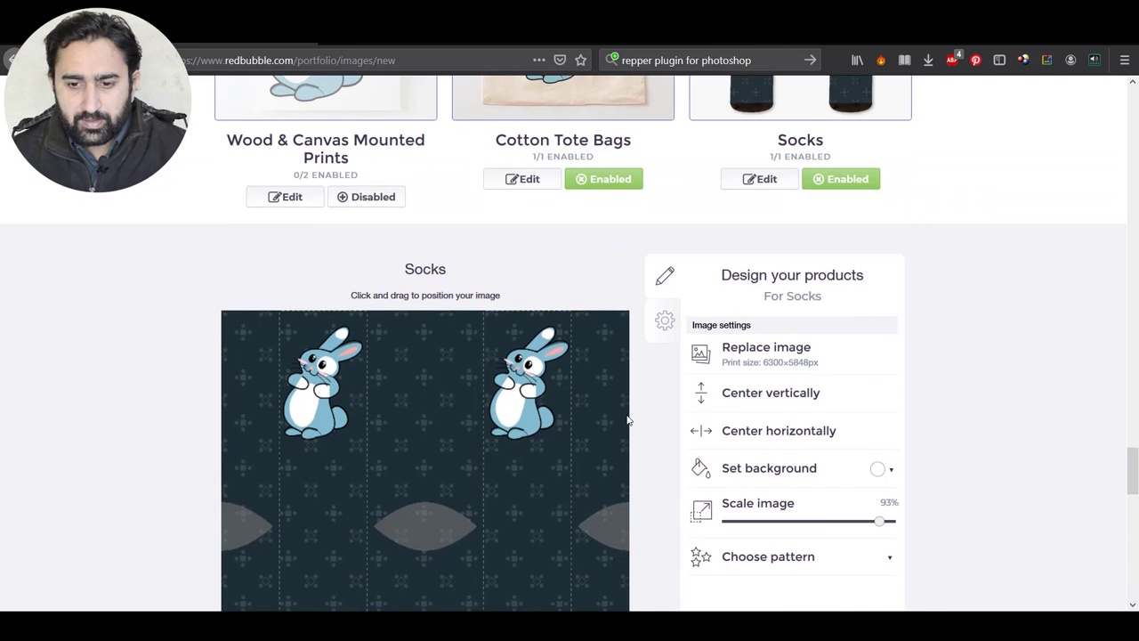
{"action": "scroll", "coordinate": [626, 412], "scroll_direction": "up", "scroll_amount": 1}
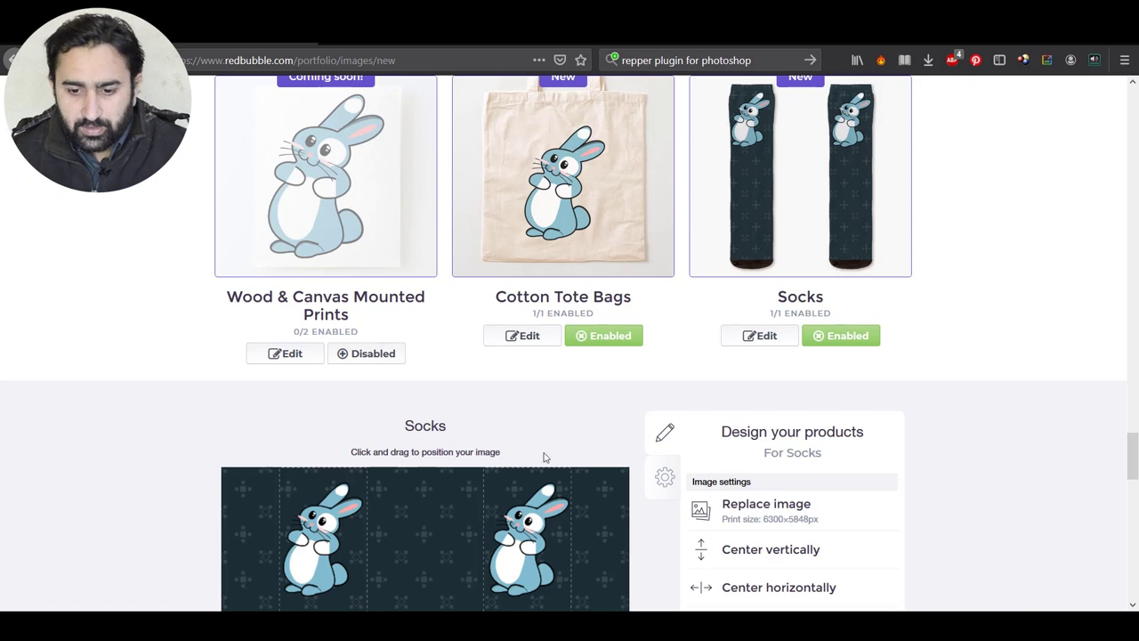
{"action": "scroll", "coordinate": [546, 456], "scroll_direction": "down", "scroll_amount": 3}
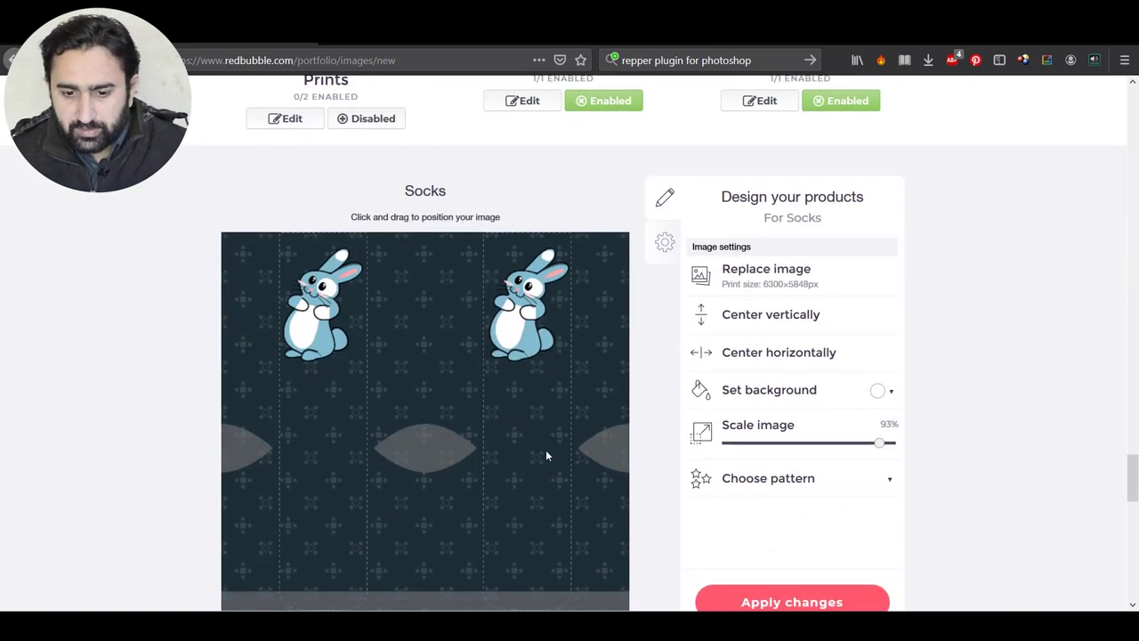
{"action": "scroll", "coordinate": [546, 455], "scroll_direction": "up", "scroll_amount": 3}
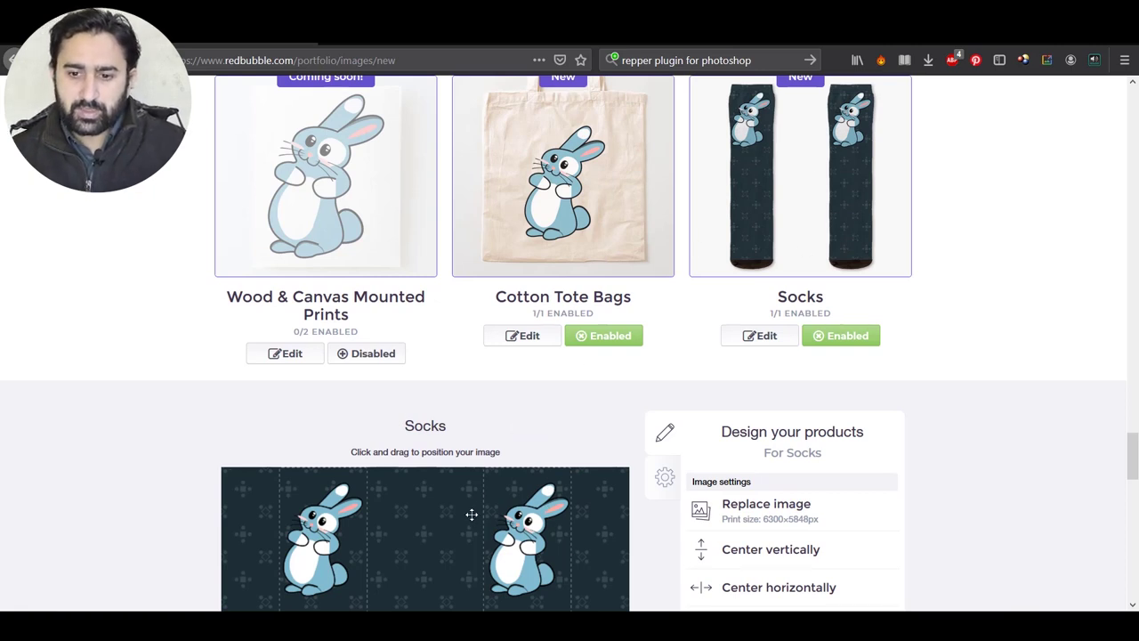
Nudge the design slightly to the right on the sock print area and check it against the Photoshop artwork
{"action": "left_click_drag", "start_coordinate": [451, 550], "coordinate": [452, 552]}
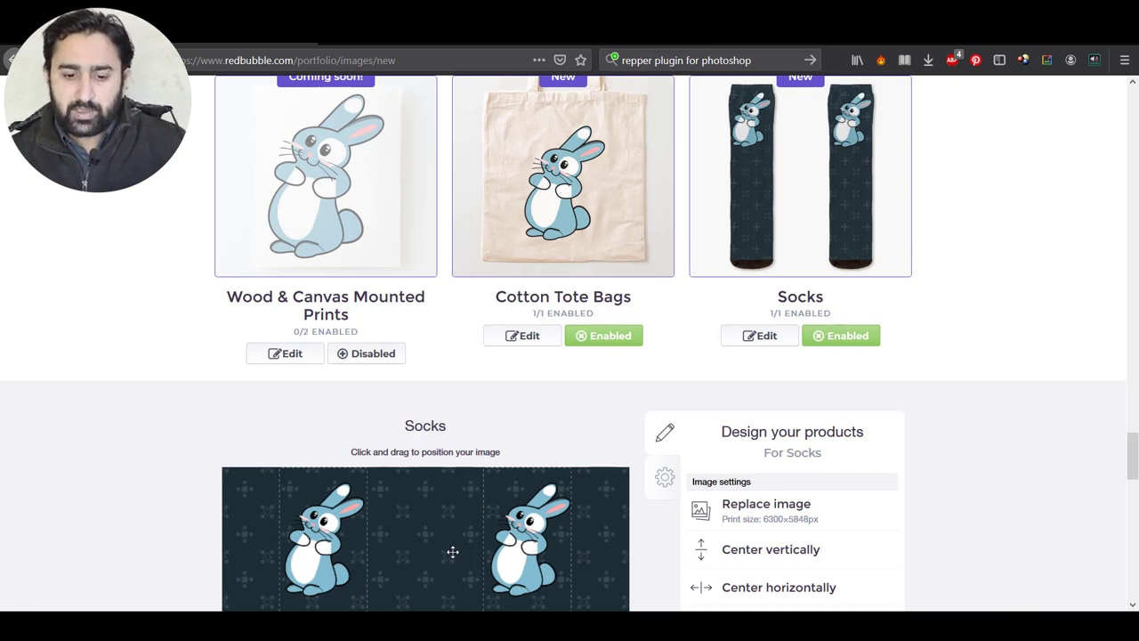
{"action": "key", "text": "alt+Tab"}
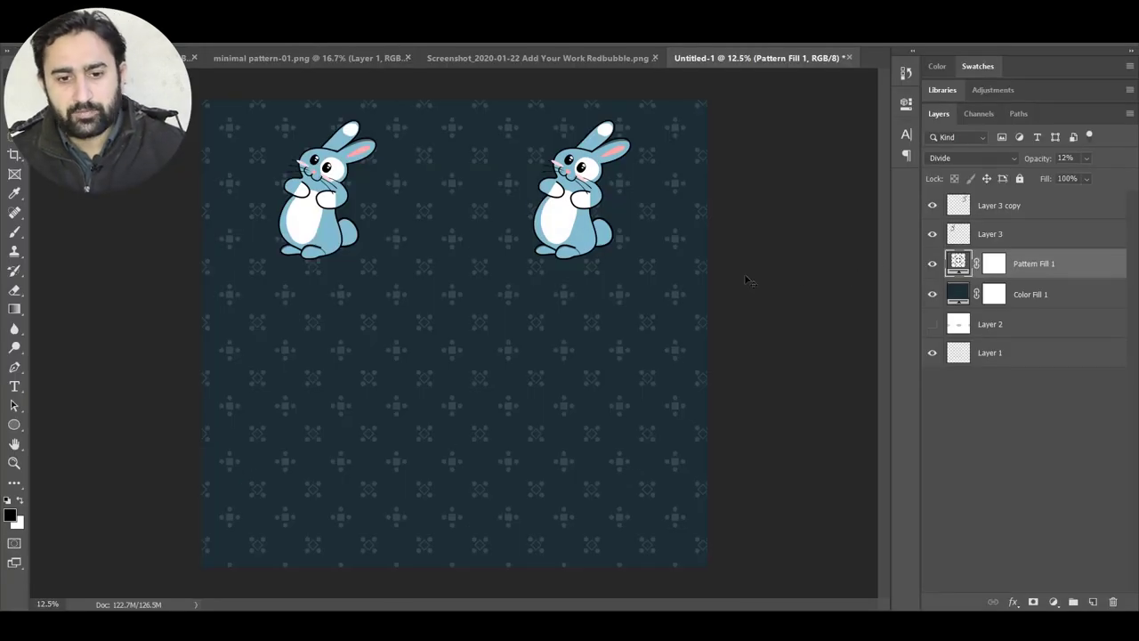
{"action": "key", "text": "alt+Tab"}
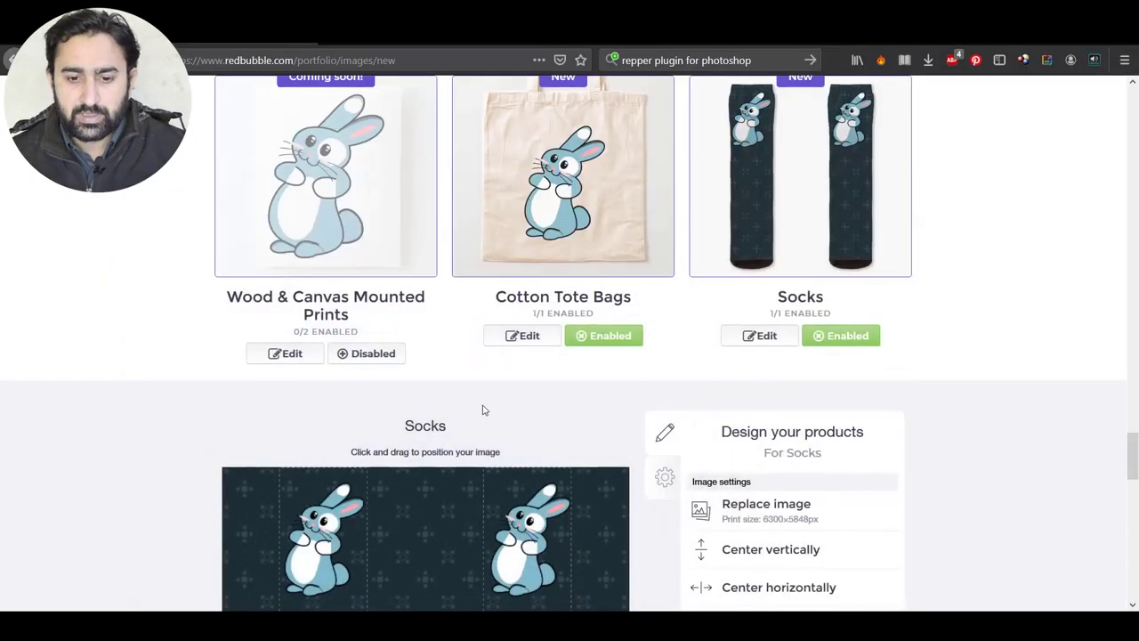